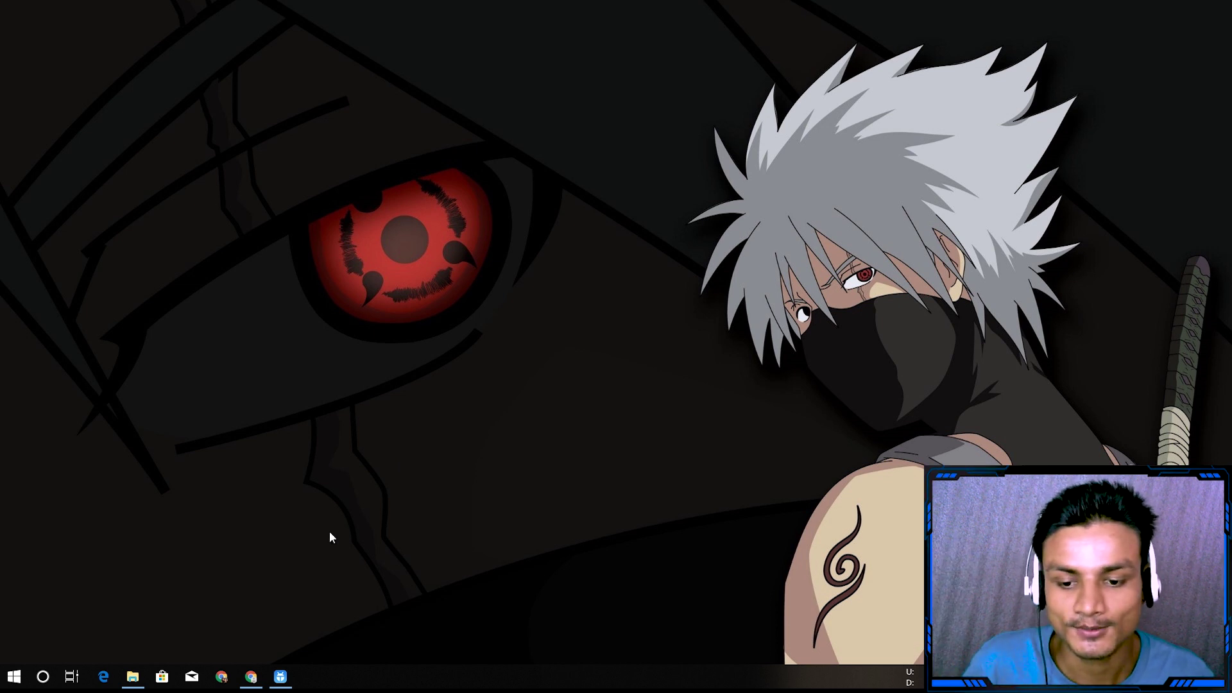
- Show the emulator's Android home screen and nudge its window up and to the left
click(281, 676)
drag(660, 81, 686, 52)
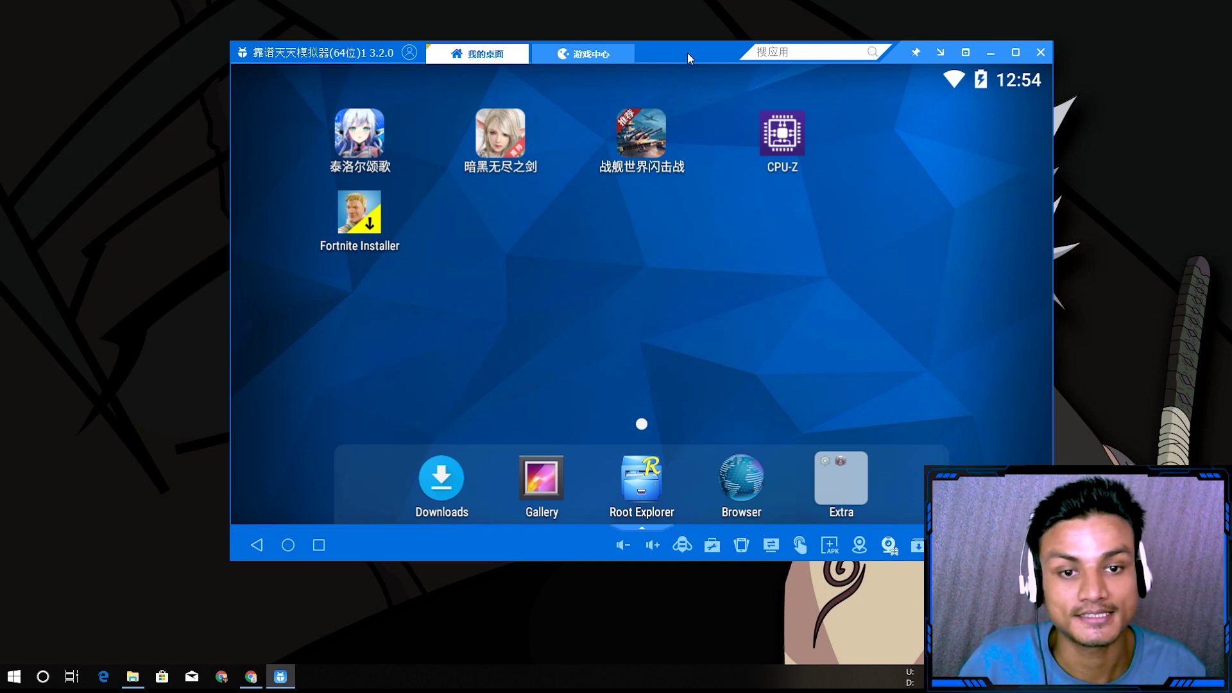
drag(687, 53, 650, 42)
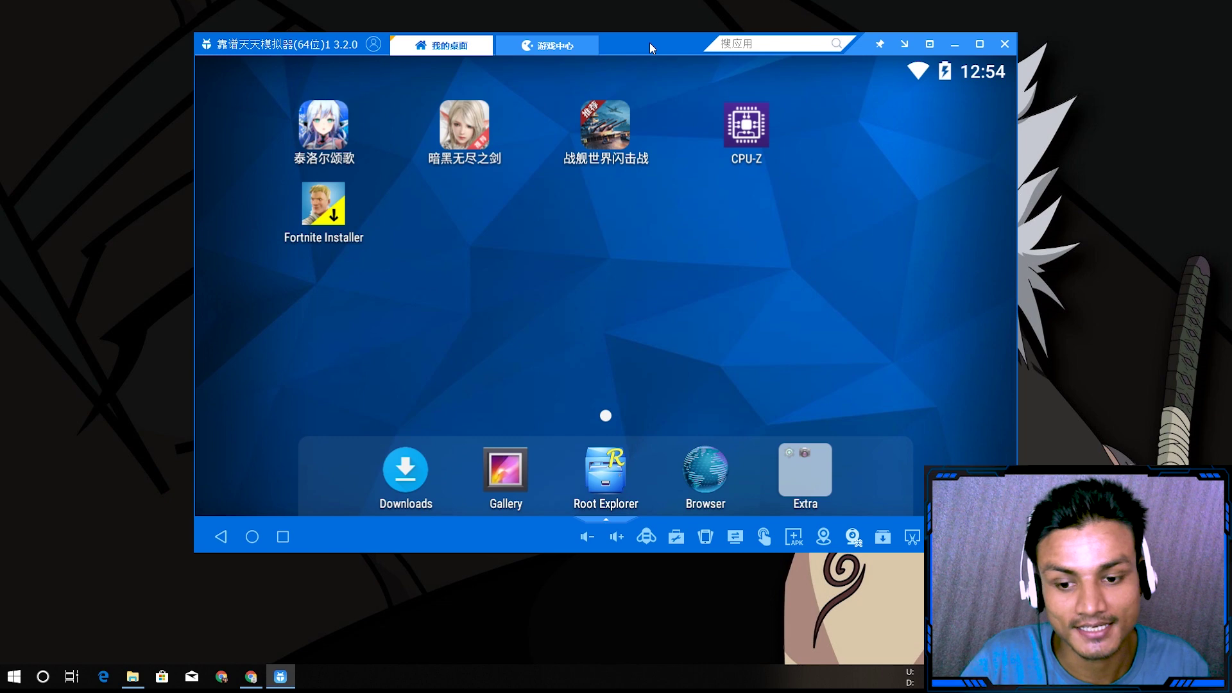
- Return to the TianTian download page in Chrome
click(251, 676)
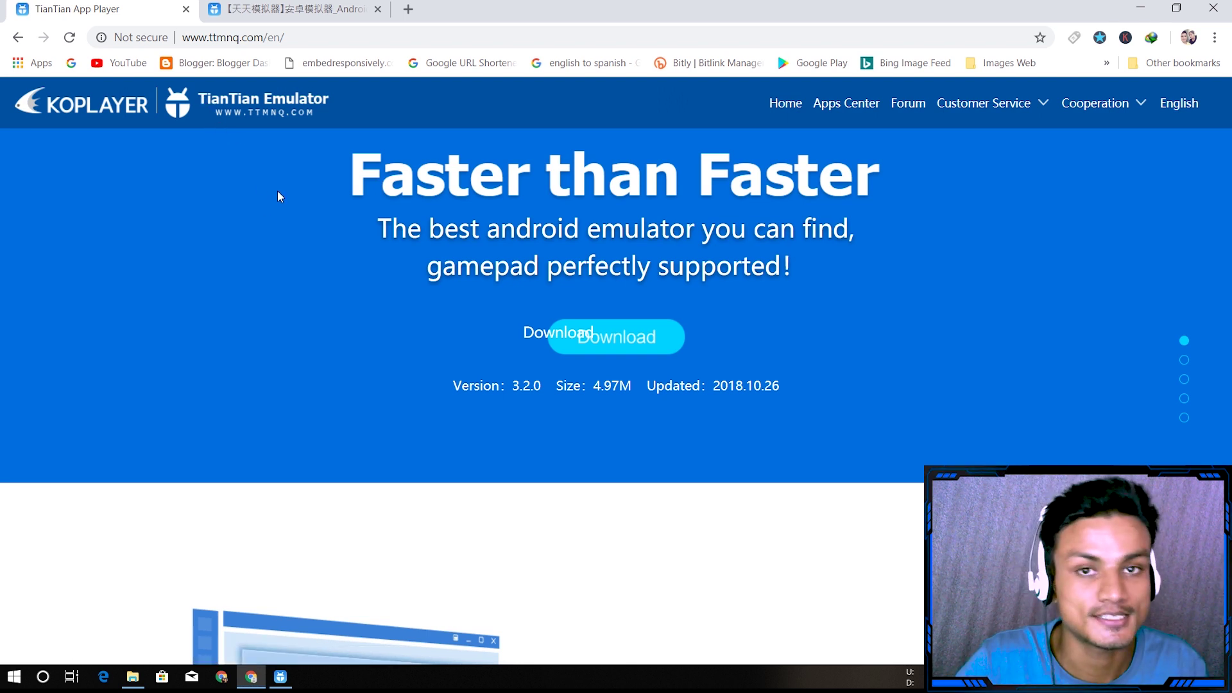
- Flip between the two TianTian tabs, then minimize Chrome to reveal the emulator home screen
key(ctrl+Tab)
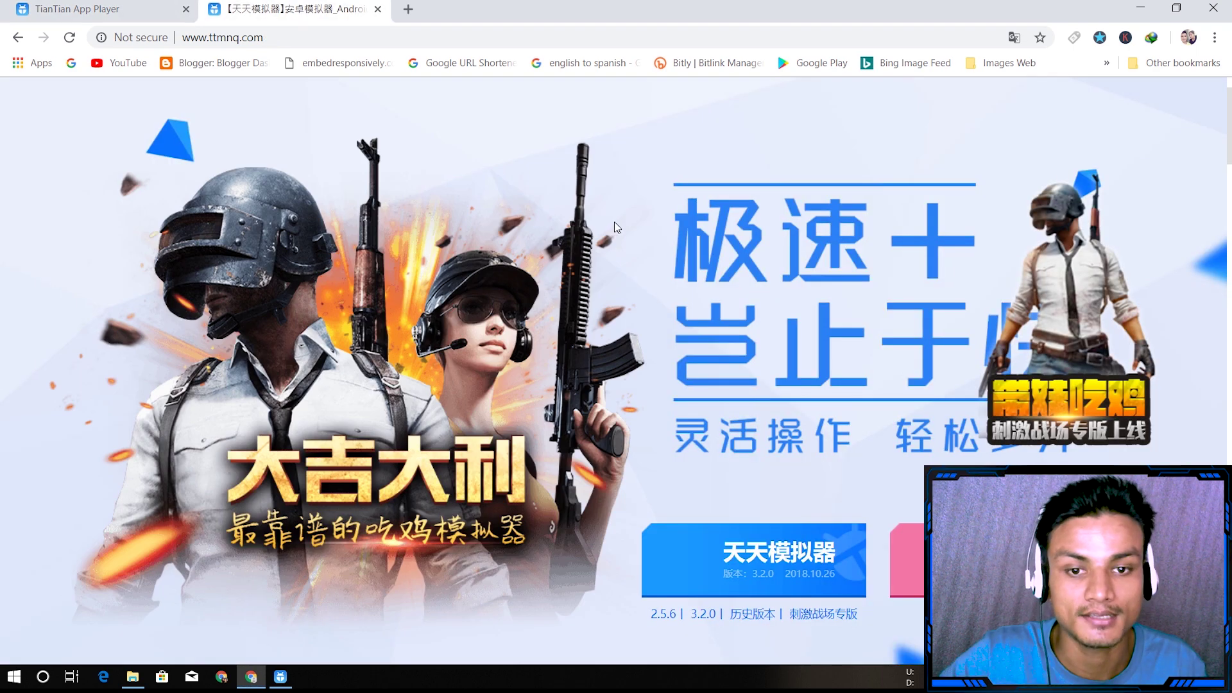
key(ctrl+Tab)
key(ctrl+Tab)
key(ctrl+Tab)
key(ctrl+Tab)
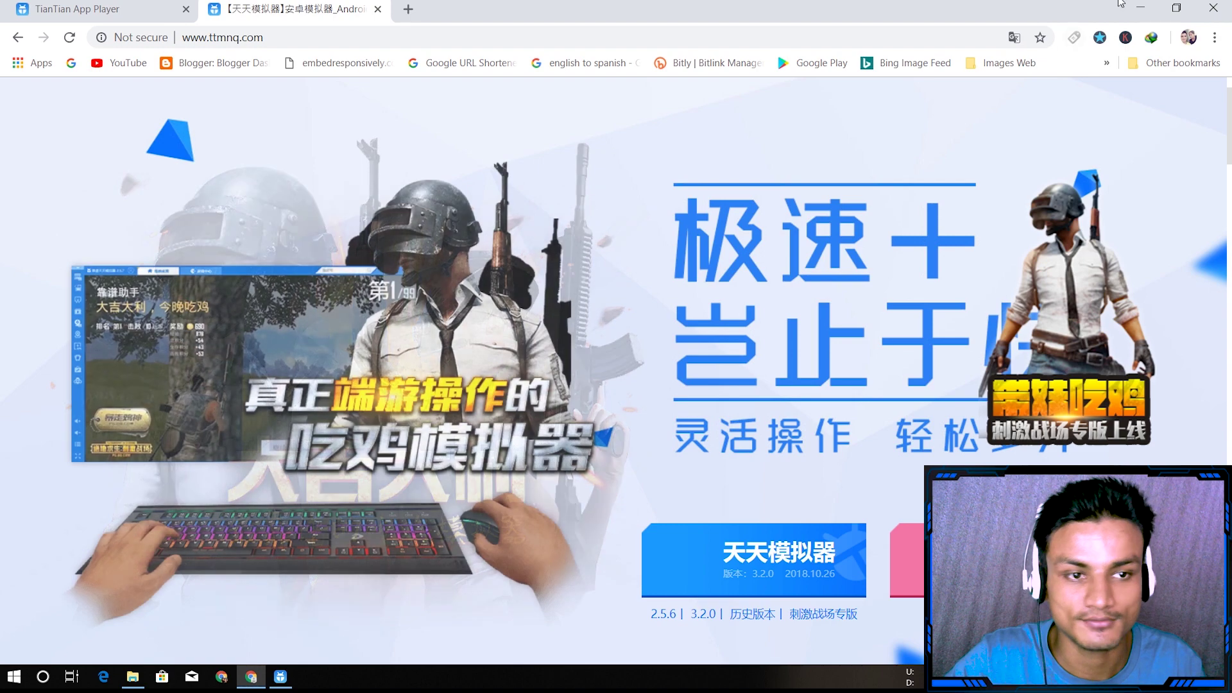
click(1133, 6)
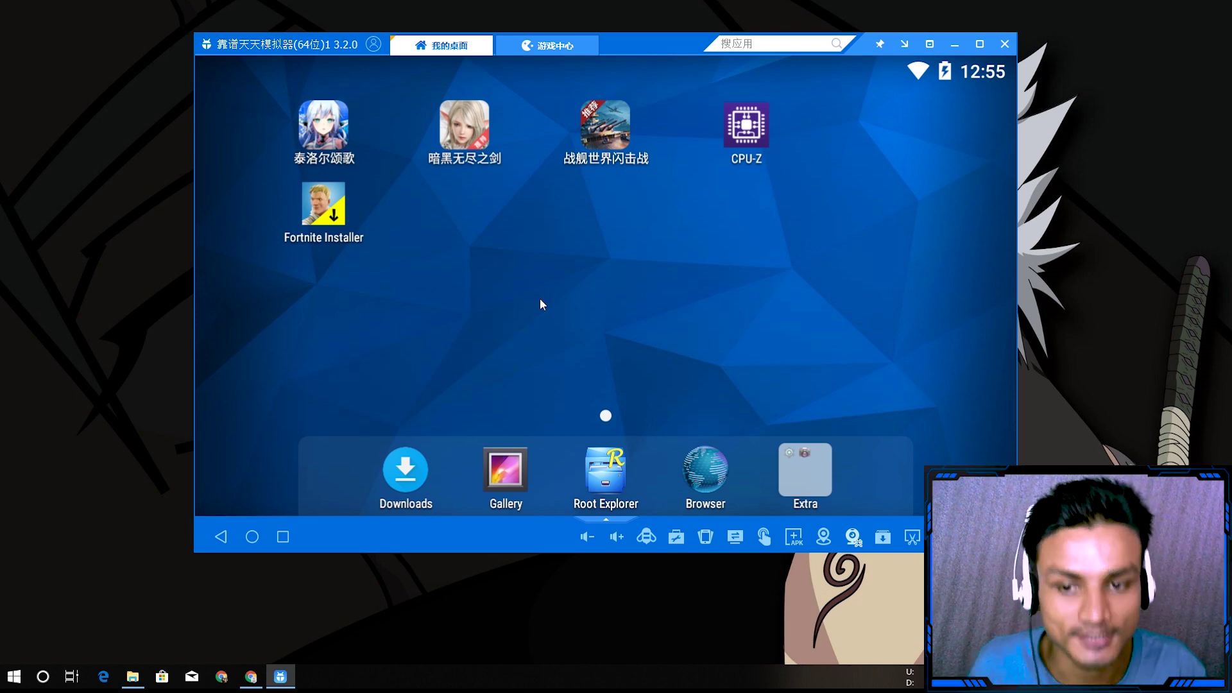
- Run Fortnite Installer and install Fortnite, accepting its permission list
click(323, 204)
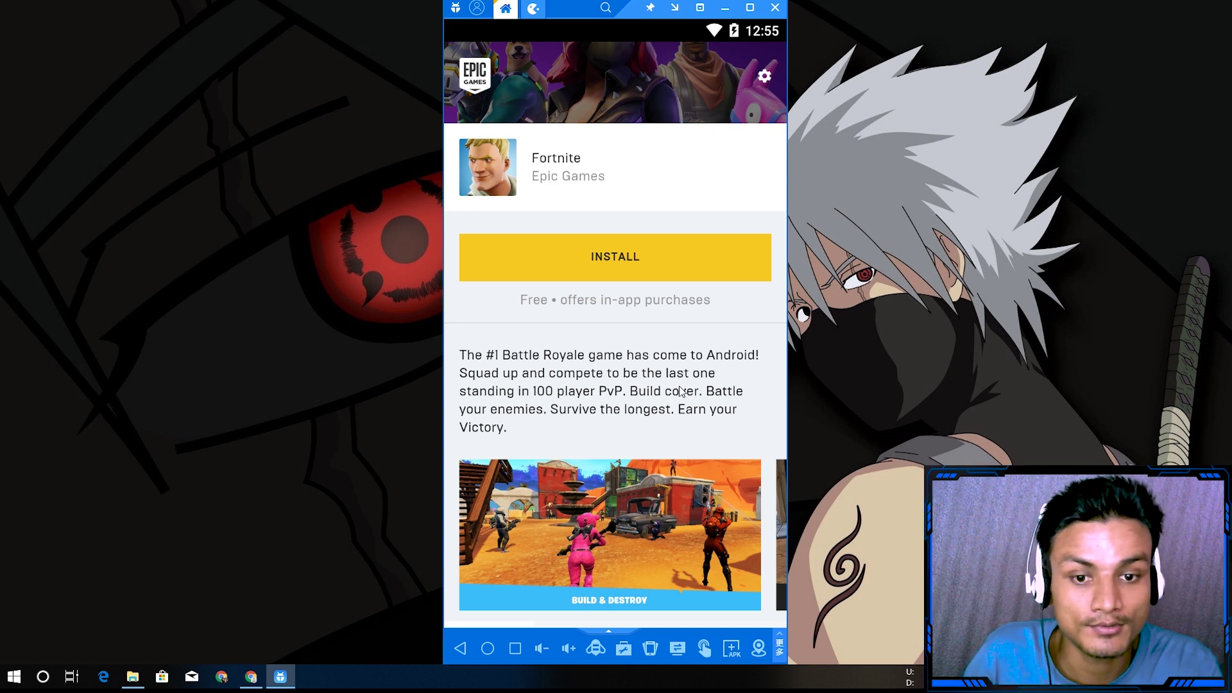
click(625, 261)
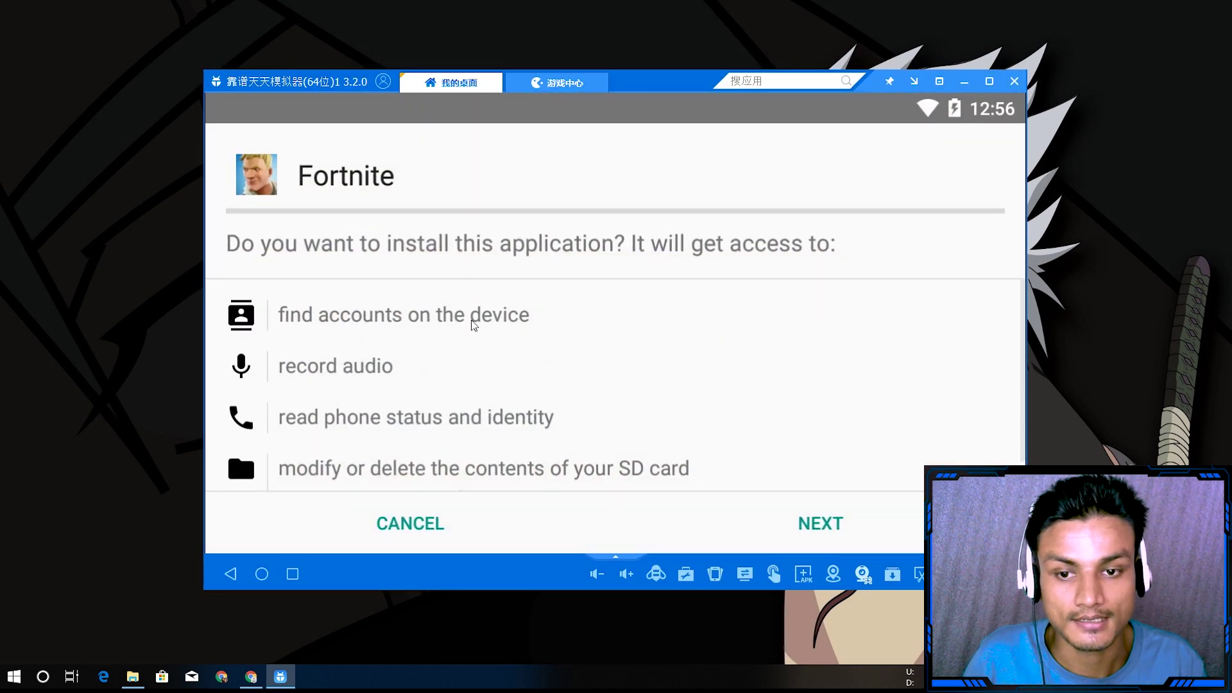
scroll(577, 424, down, 1)
click(836, 520)
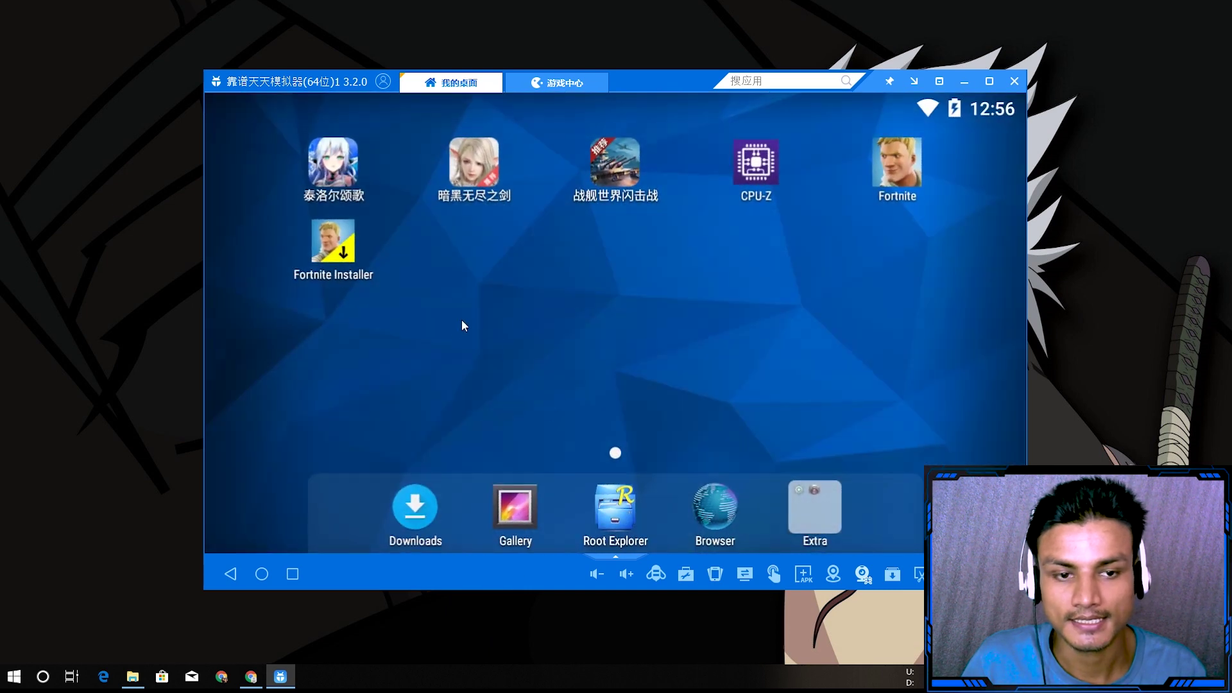
- Move Fortnite beside its installer, launch it, accept both warnings for the 2.062 GiB download, then show recent apps
drag(899, 173, 466, 247)
click(464, 246)
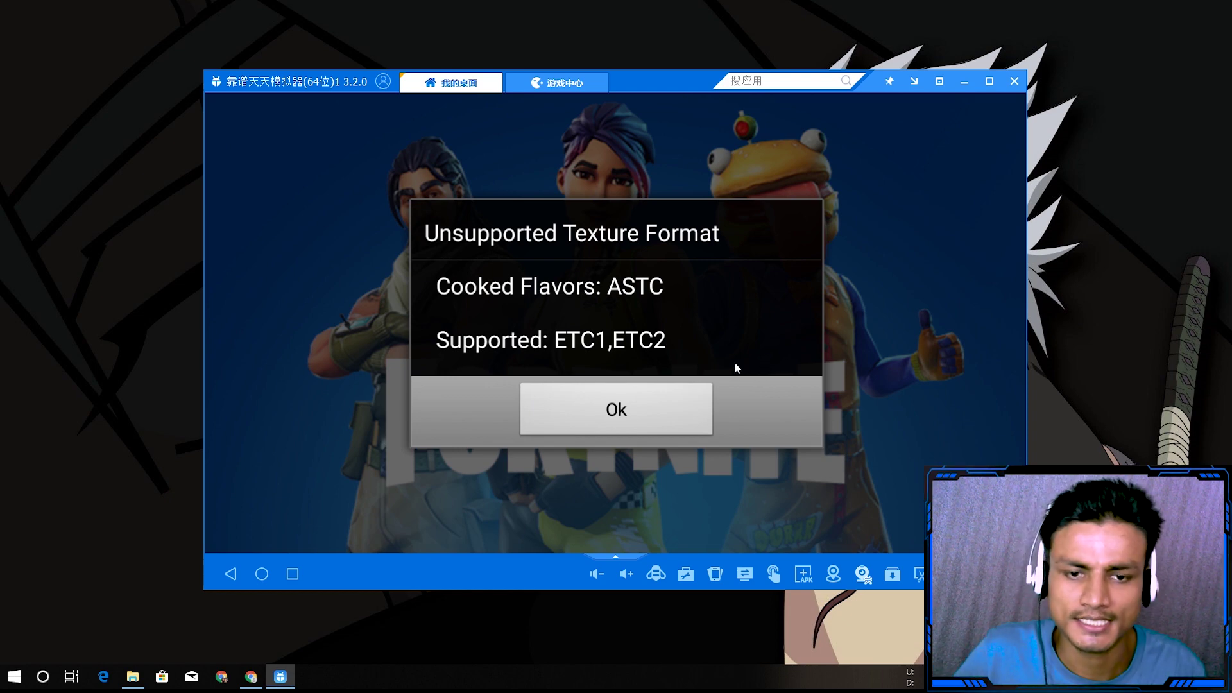
click(623, 411)
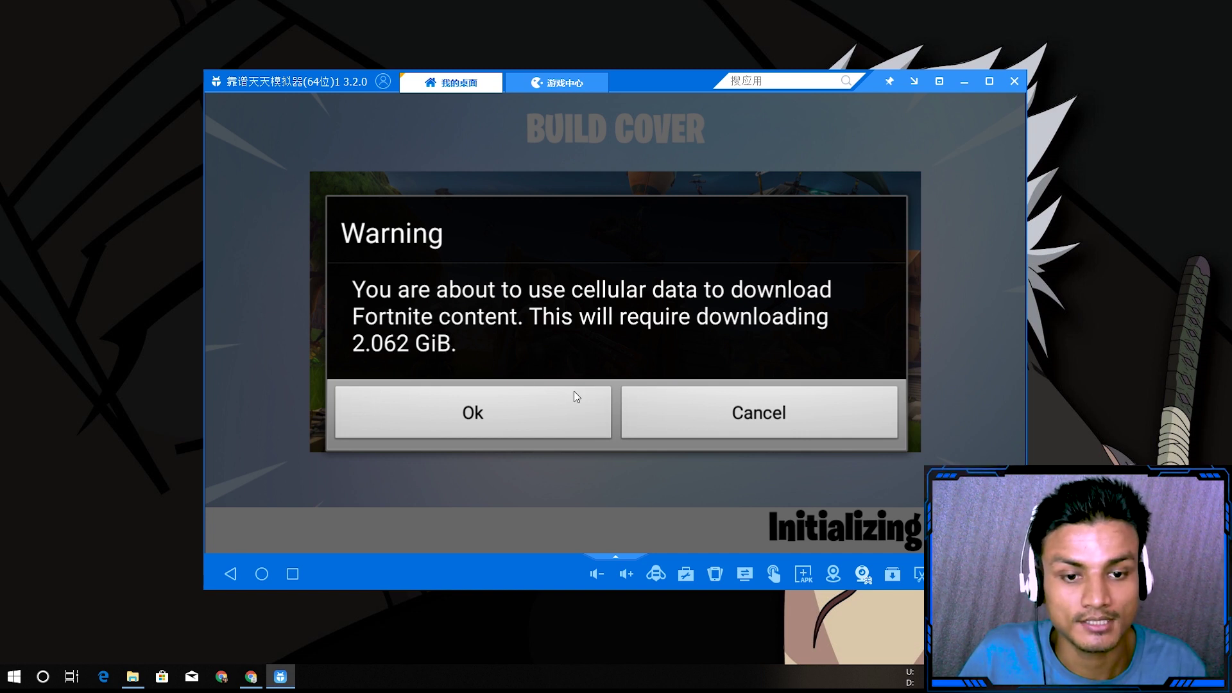
click(494, 414)
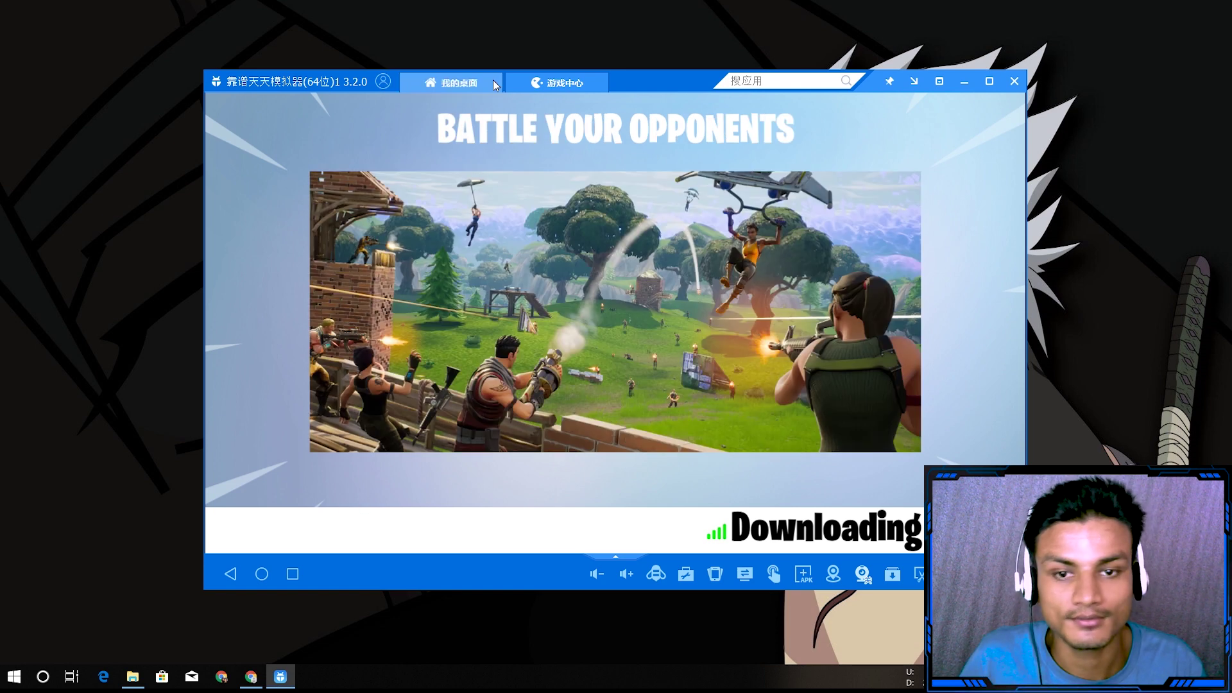
click(297, 573)
- Swipe Fortnite and Fortnite Installer out of recent apps and ask to close the emulator
drag(451, 421, 642, 422)
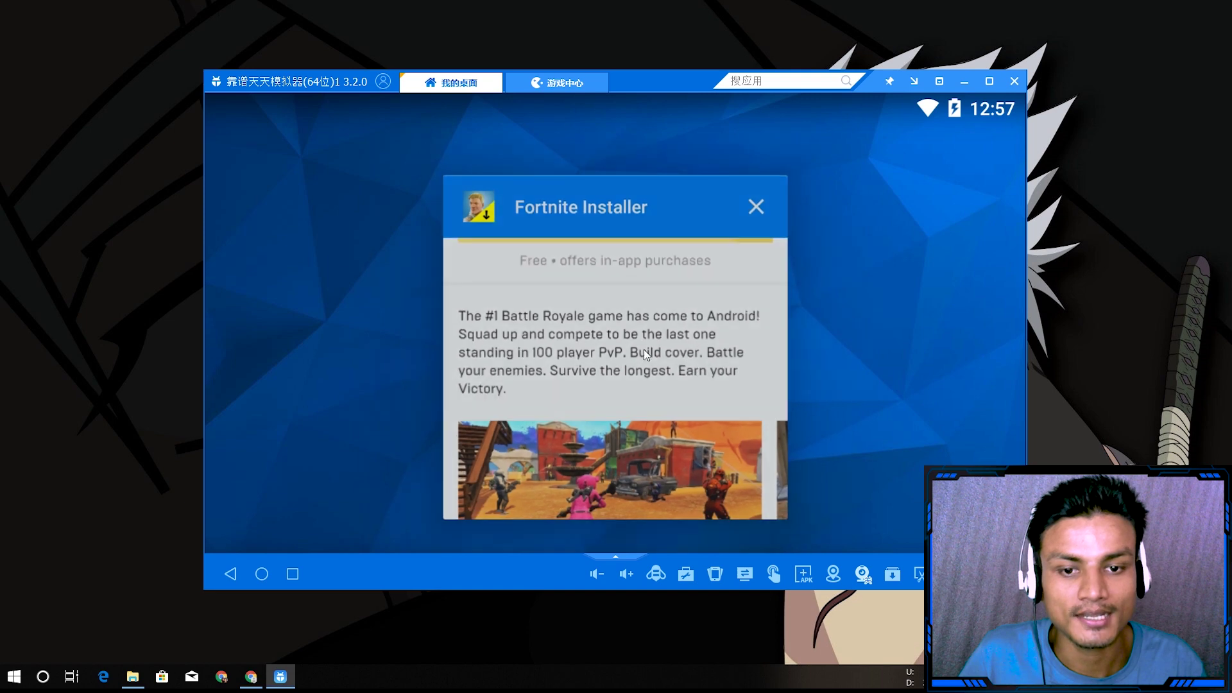
drag(546, 323, 742, 324)
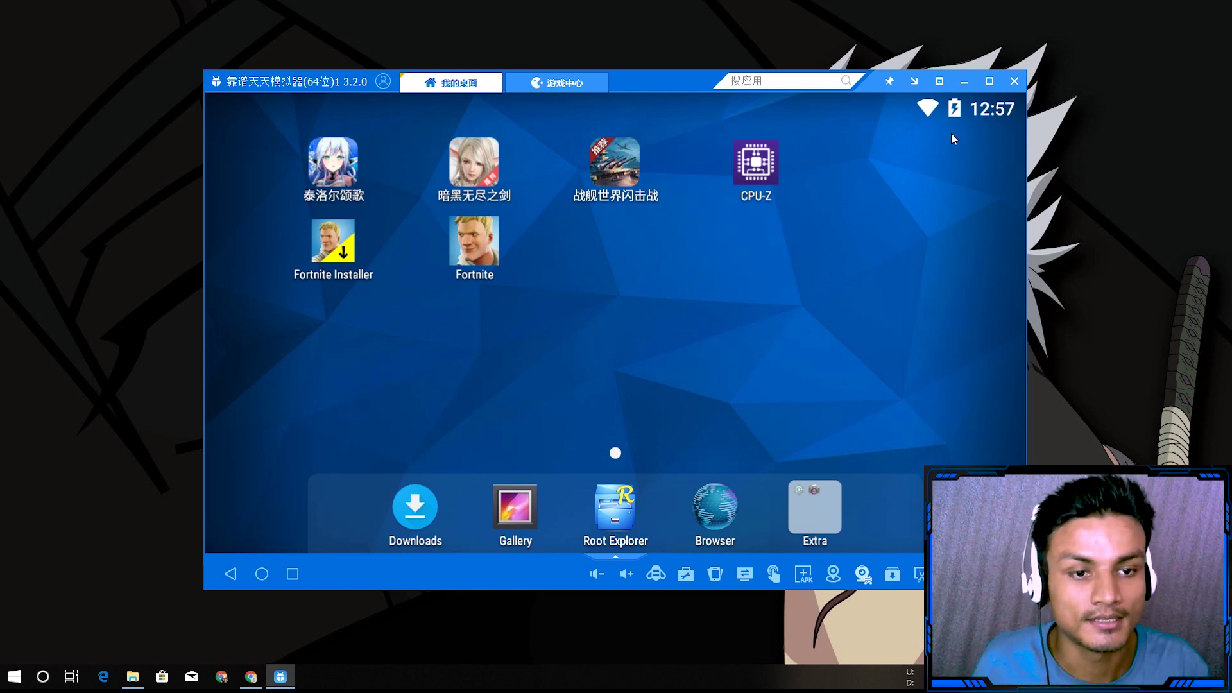
click(1014, 80)
- Confirm exiting the emulator with 退出, bring Chrome back, and switch between the English and Chinese TianTian tabs
click(663, 380)
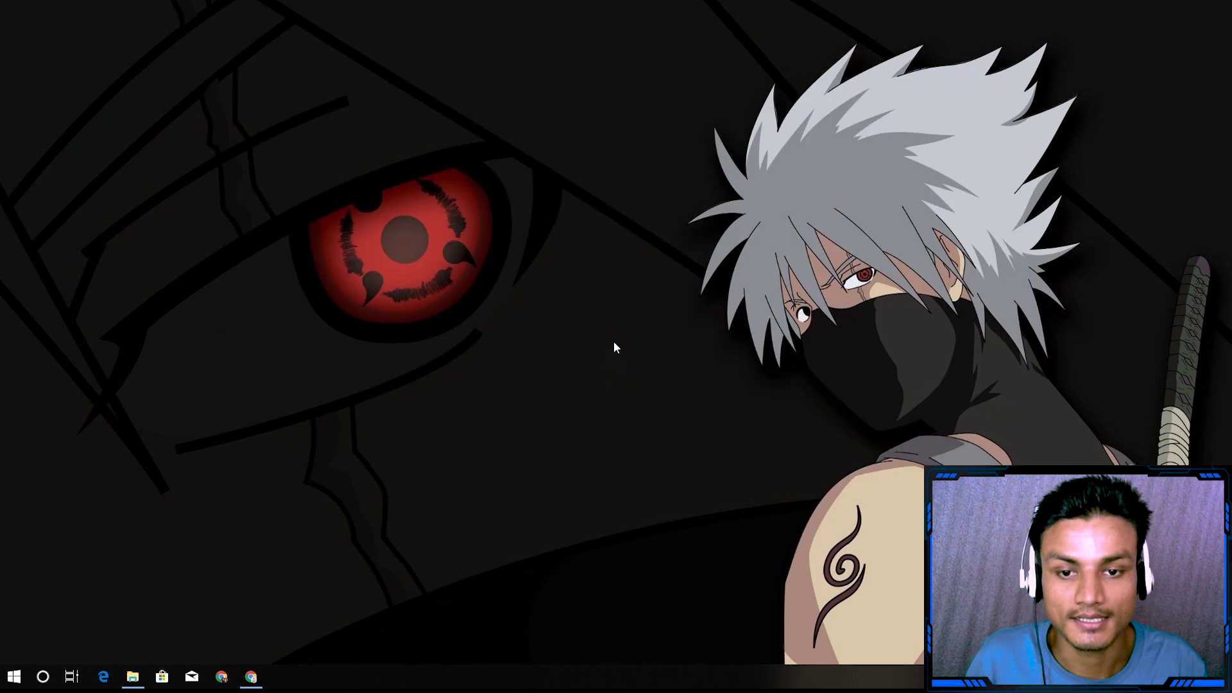
click(251, 677)
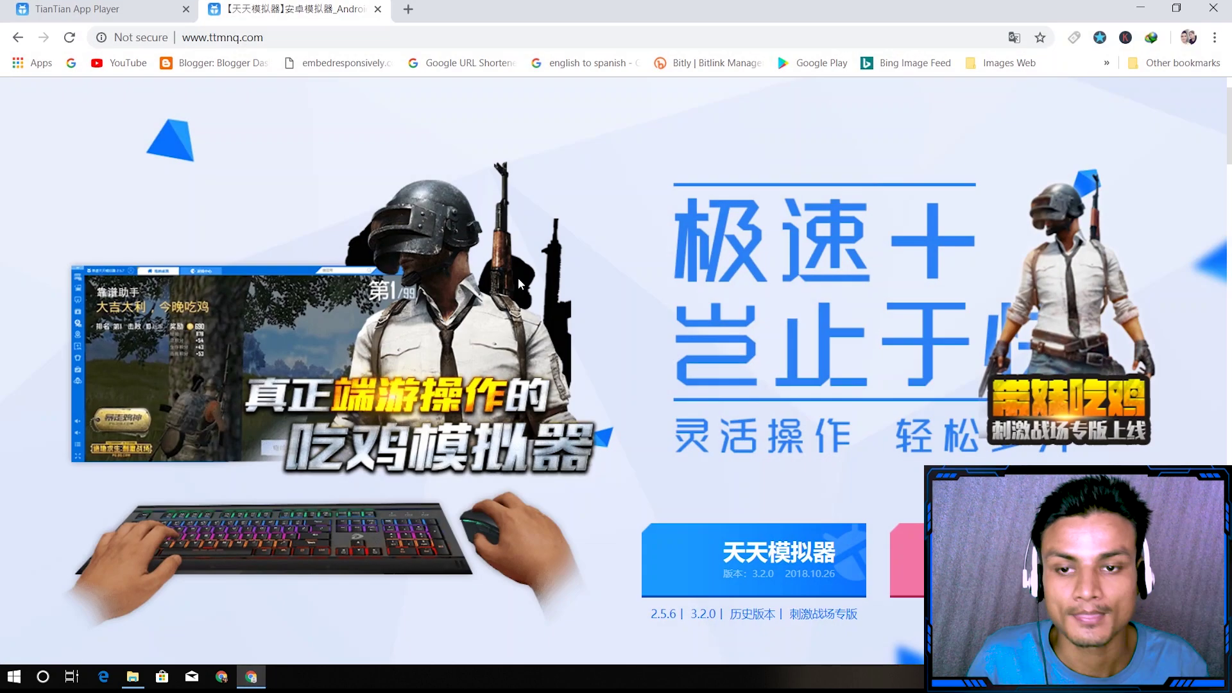
key(ctrl+1)
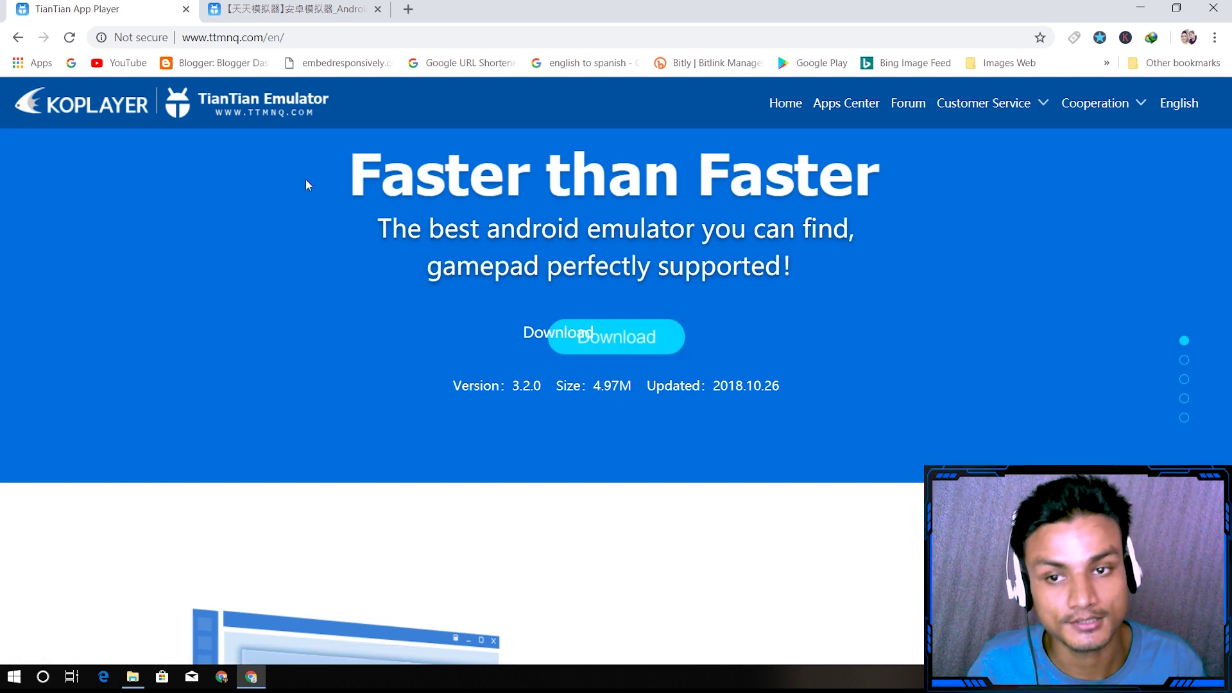
click(292, 9)
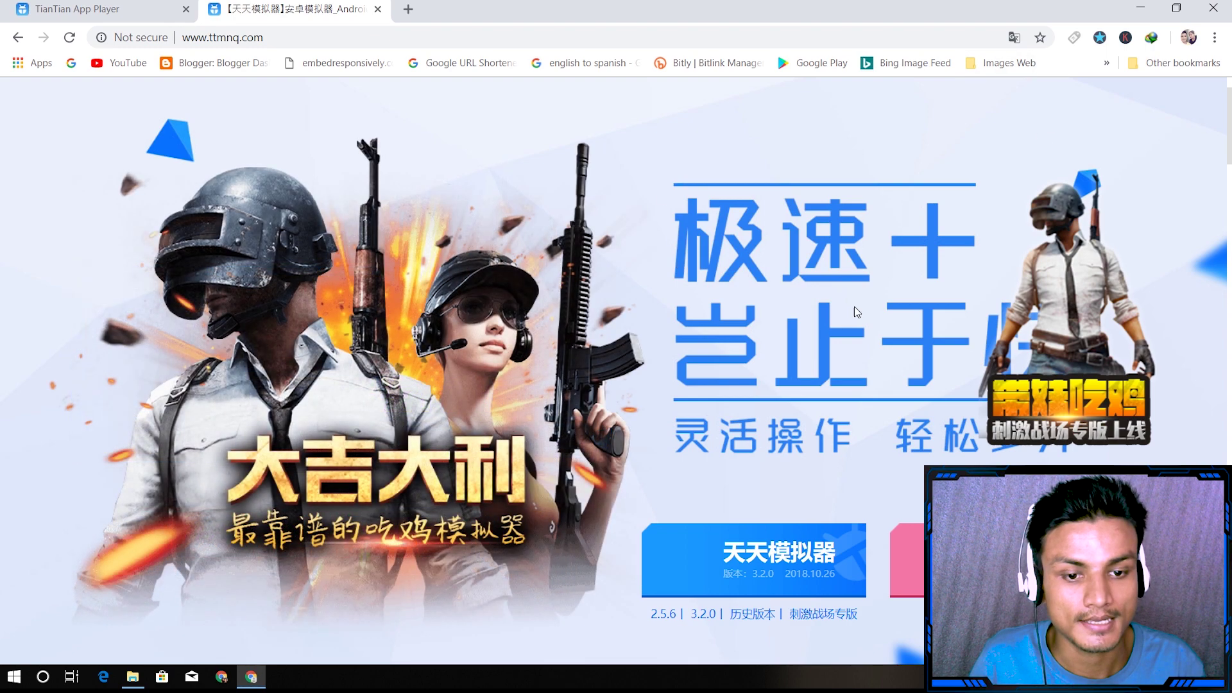
click(1014, 37)
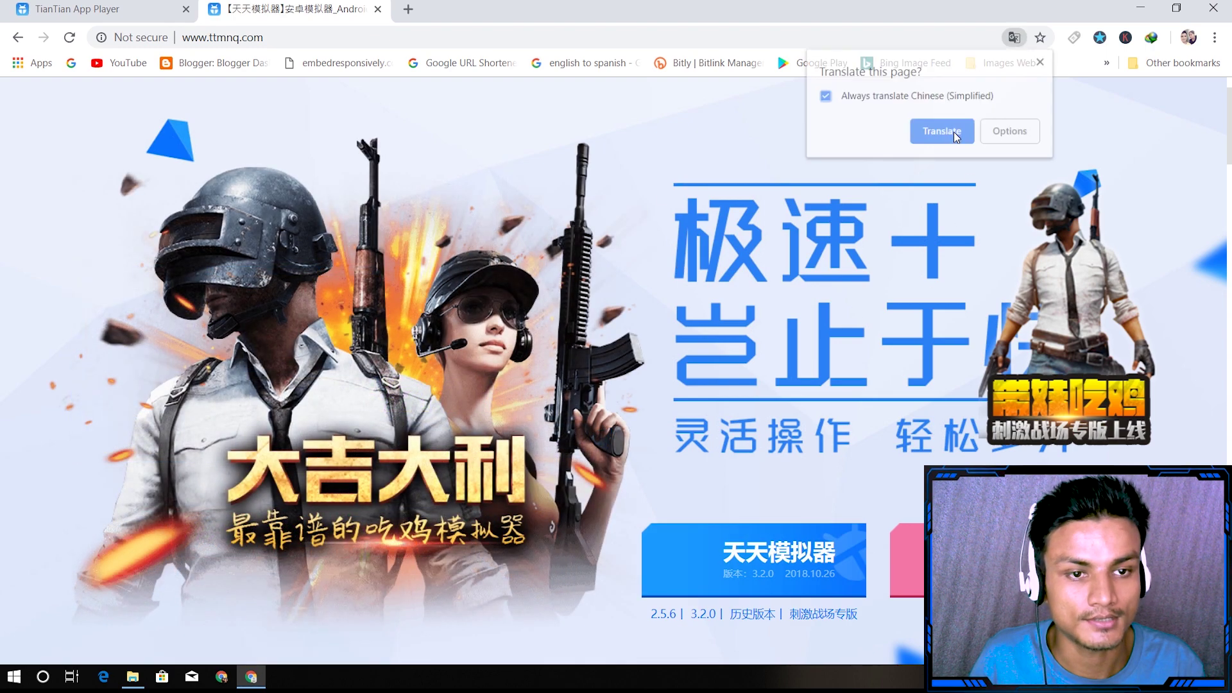
click(863, 128)
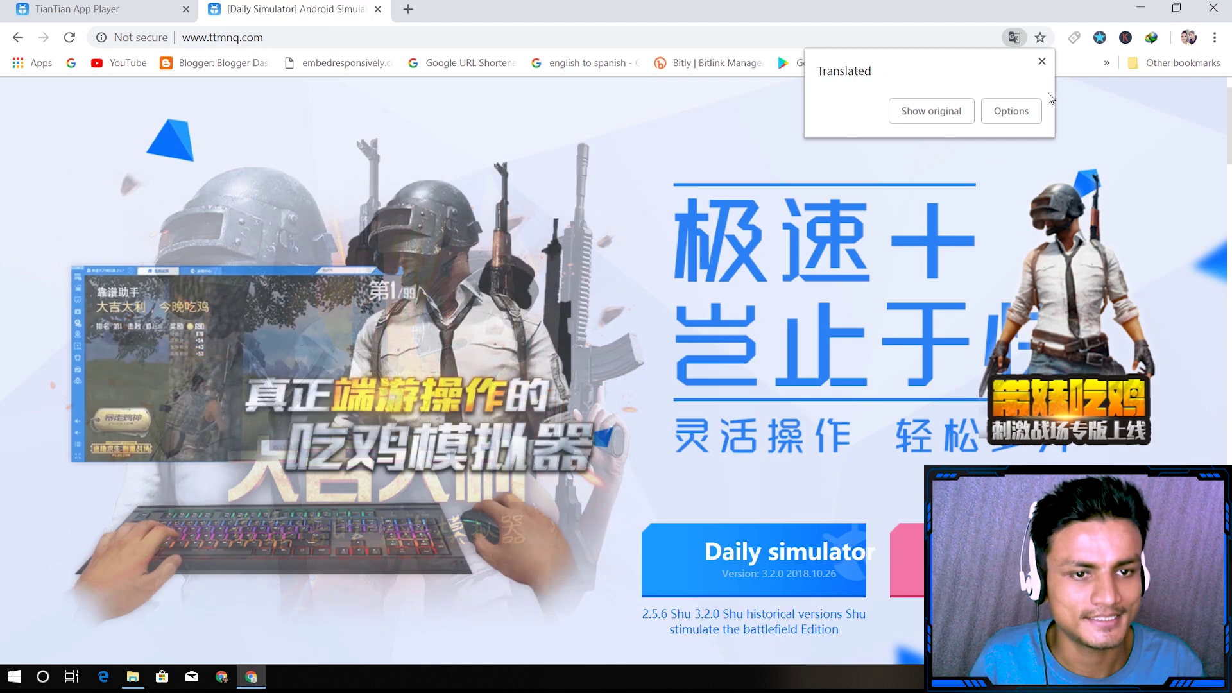
click(853, 139)
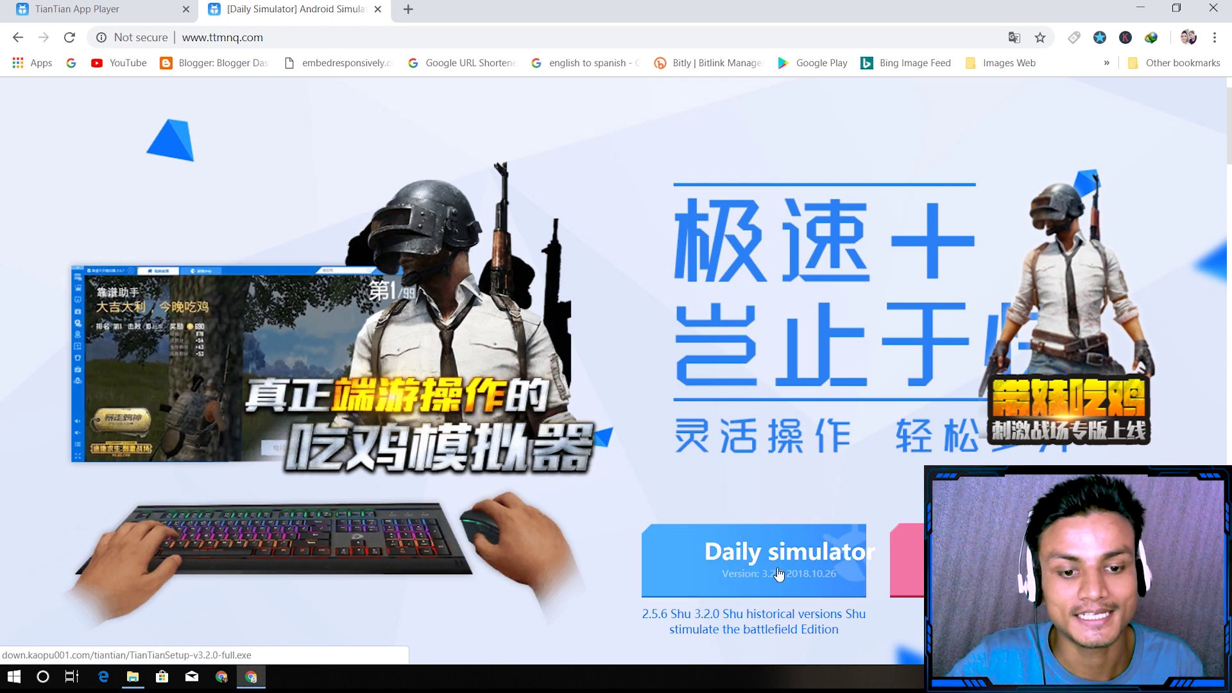
click(1013, 38)
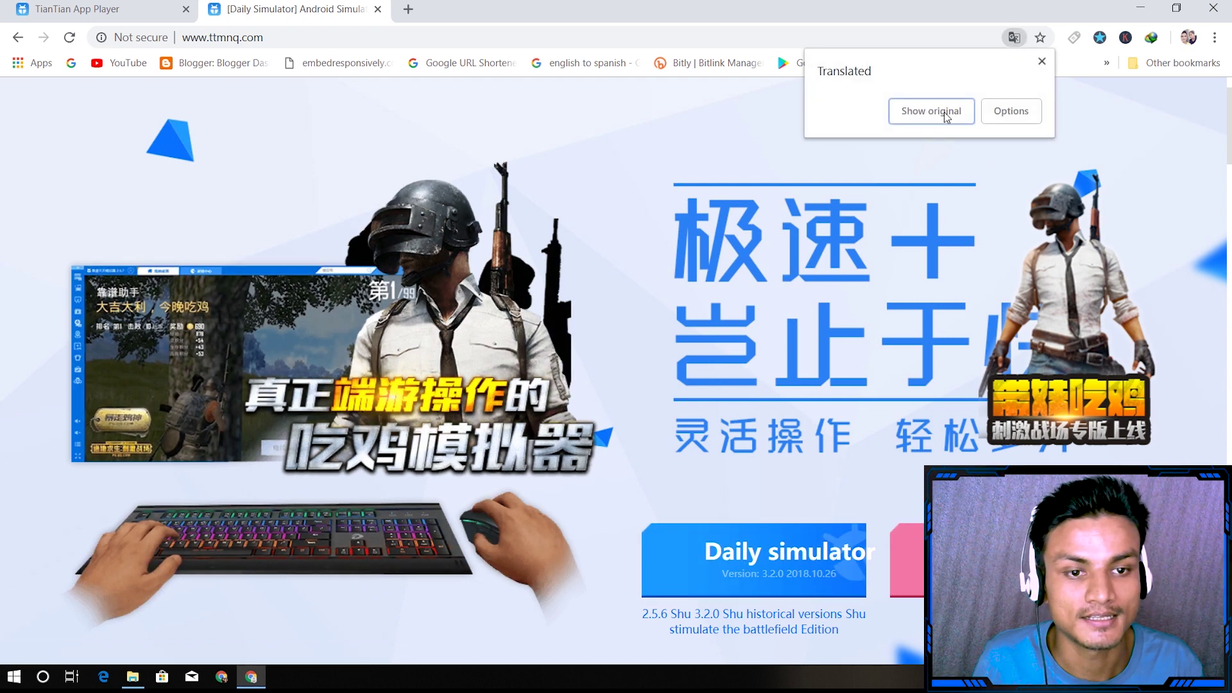
click(929, 110)
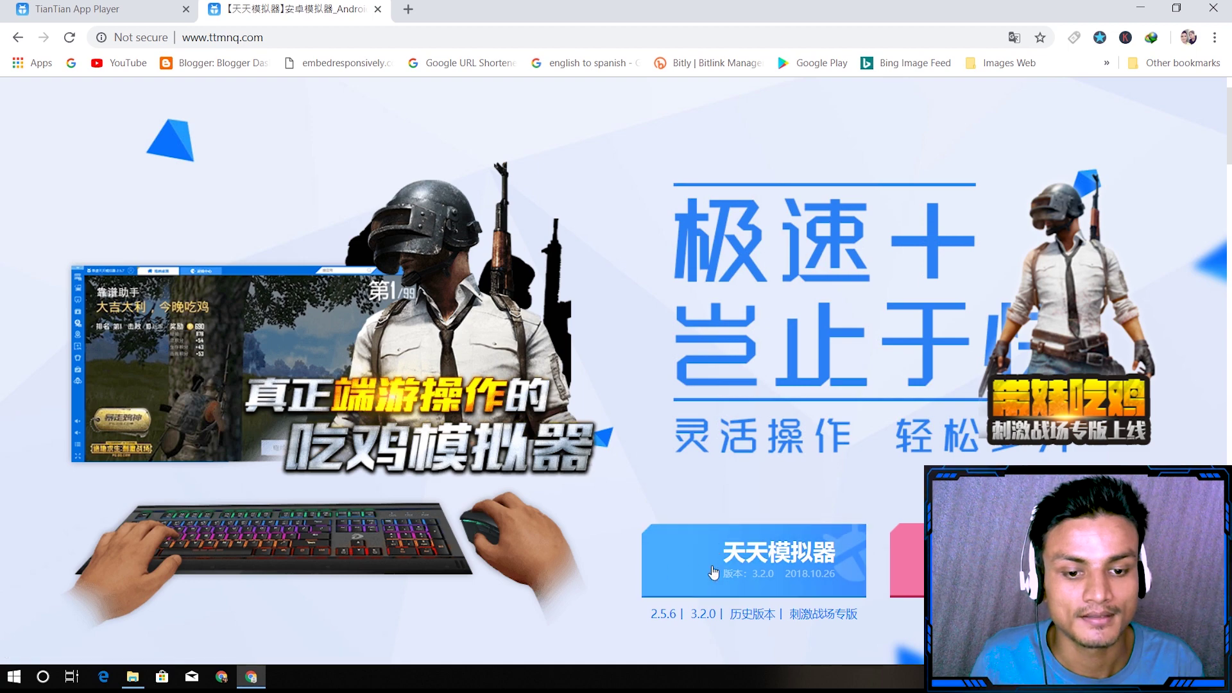
- Start and cancel the 345.02 MB TianTianSetup-v3.2.0-full.exe download, then retry it from the English page
click(741, 560)
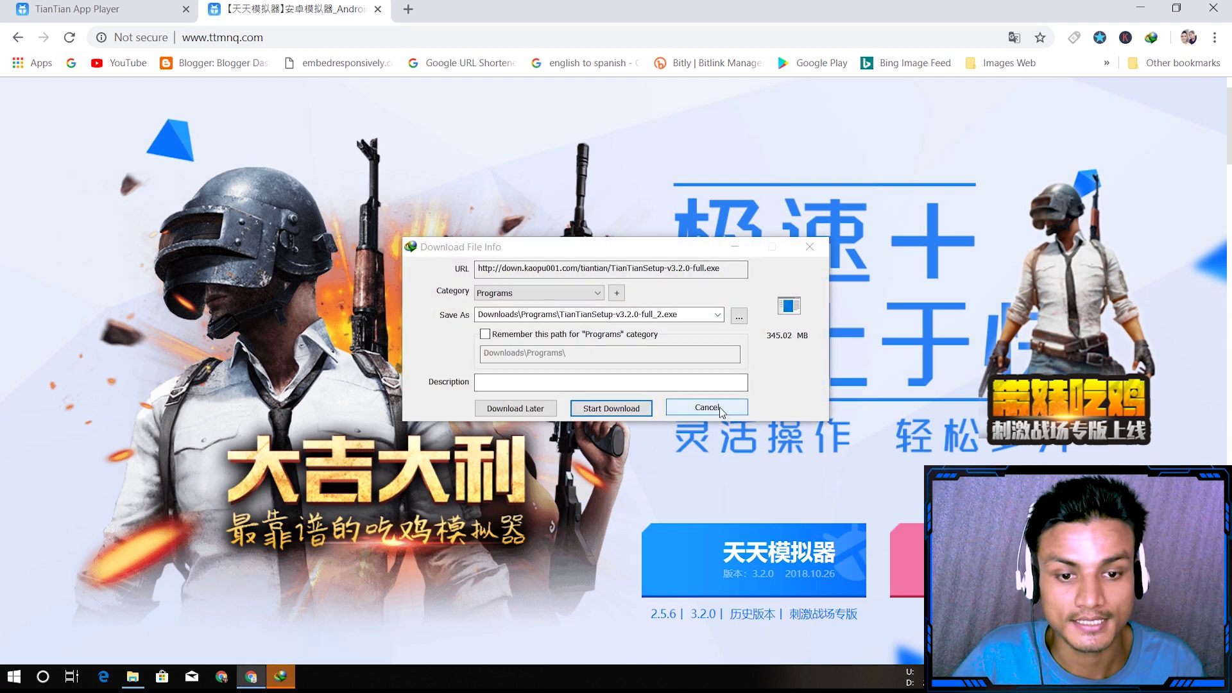
click(720, 409)
click(654, 406)
key(ctrl+Page_Up)
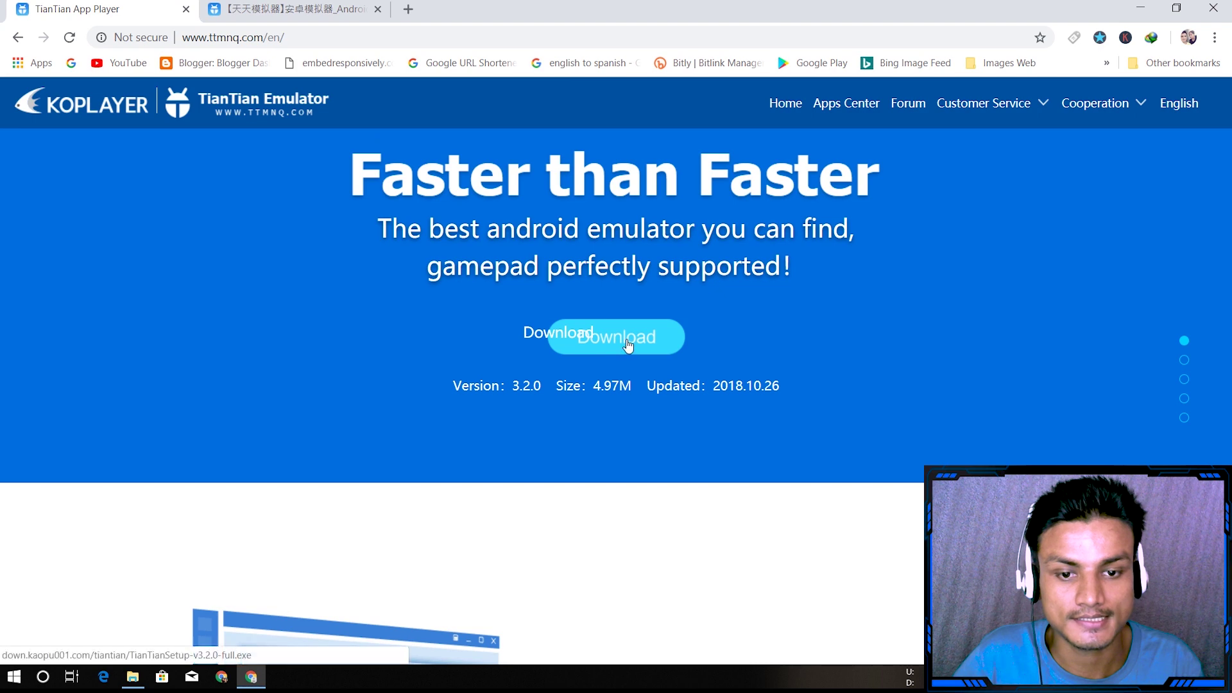
click(612, 337)
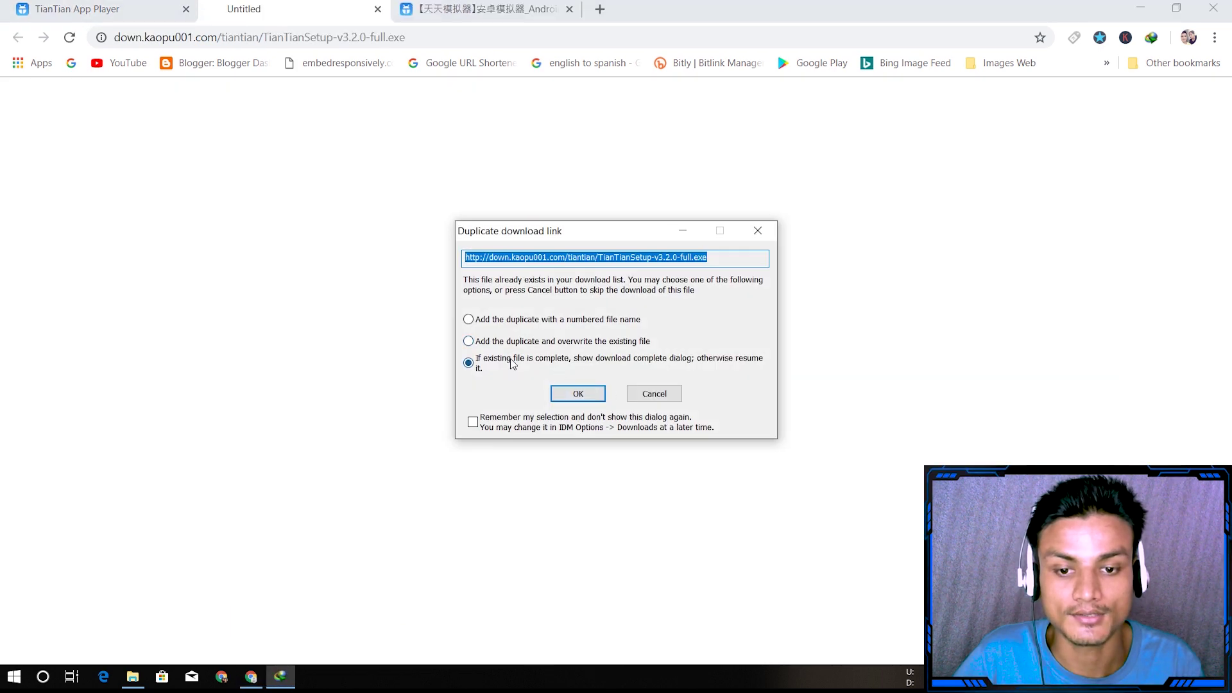
- Cancel the duplicate download, close the blank tab, settle on the English TianTian page, and close Chrome
click(655, 393)
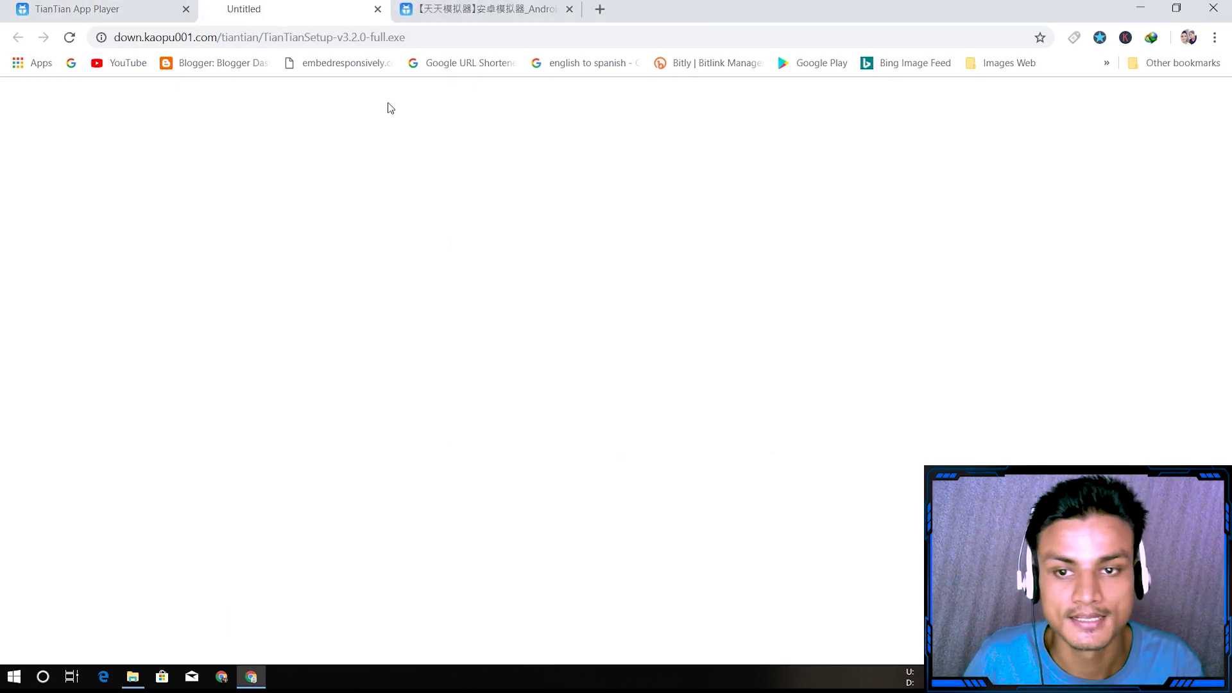
click(377, 9)
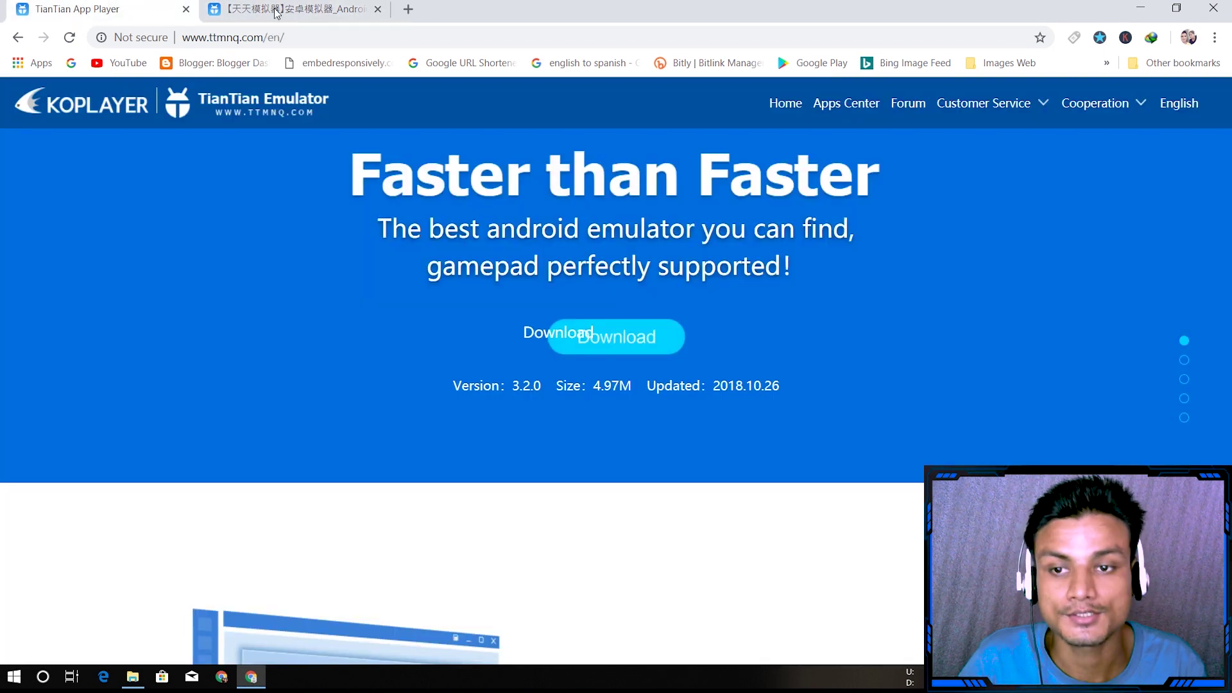
click(275, 13)
key(ctrl+Tab)
click(289, 11)
key(ctrl+Tab)
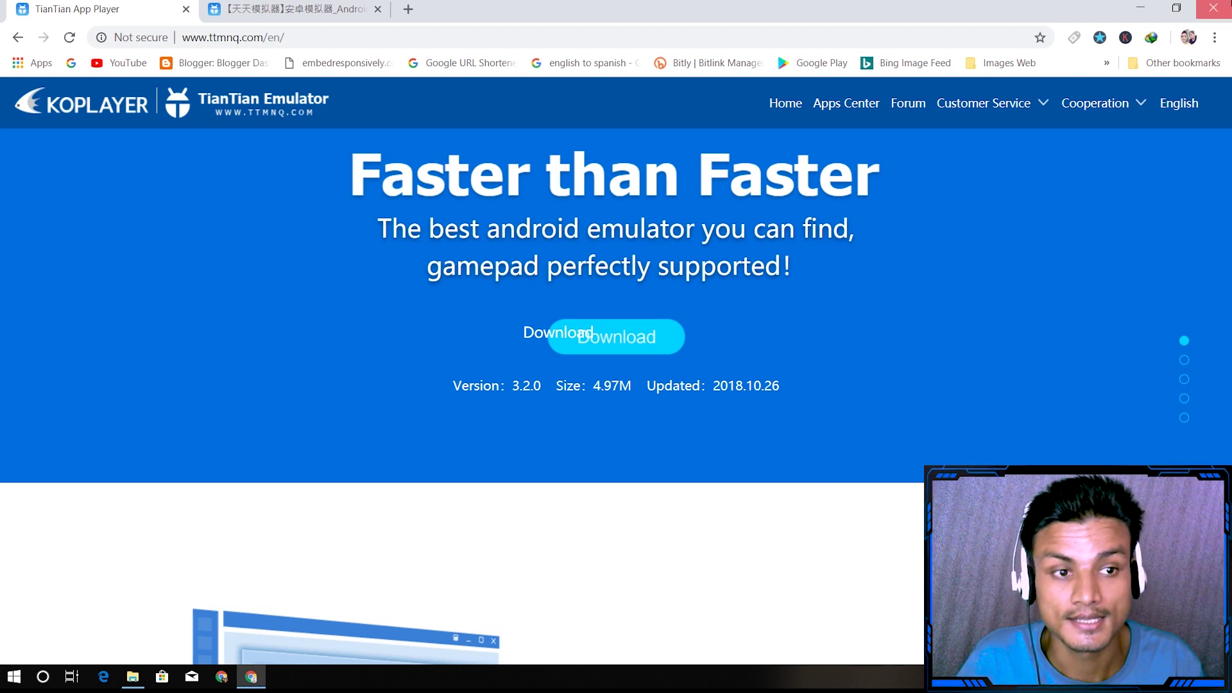
click(1213, 8)
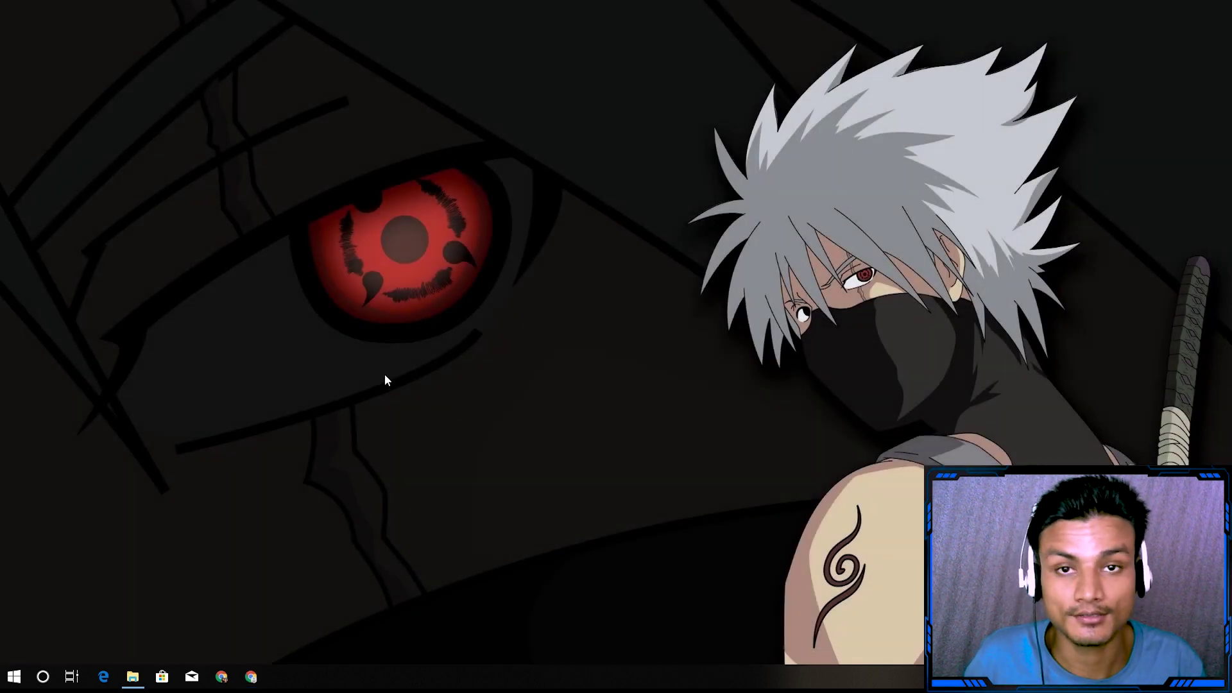
- Bring up the Android 64 bit folder, reposition it, and select the 靠谱天天模拟器 shortcut
click(133, 676)
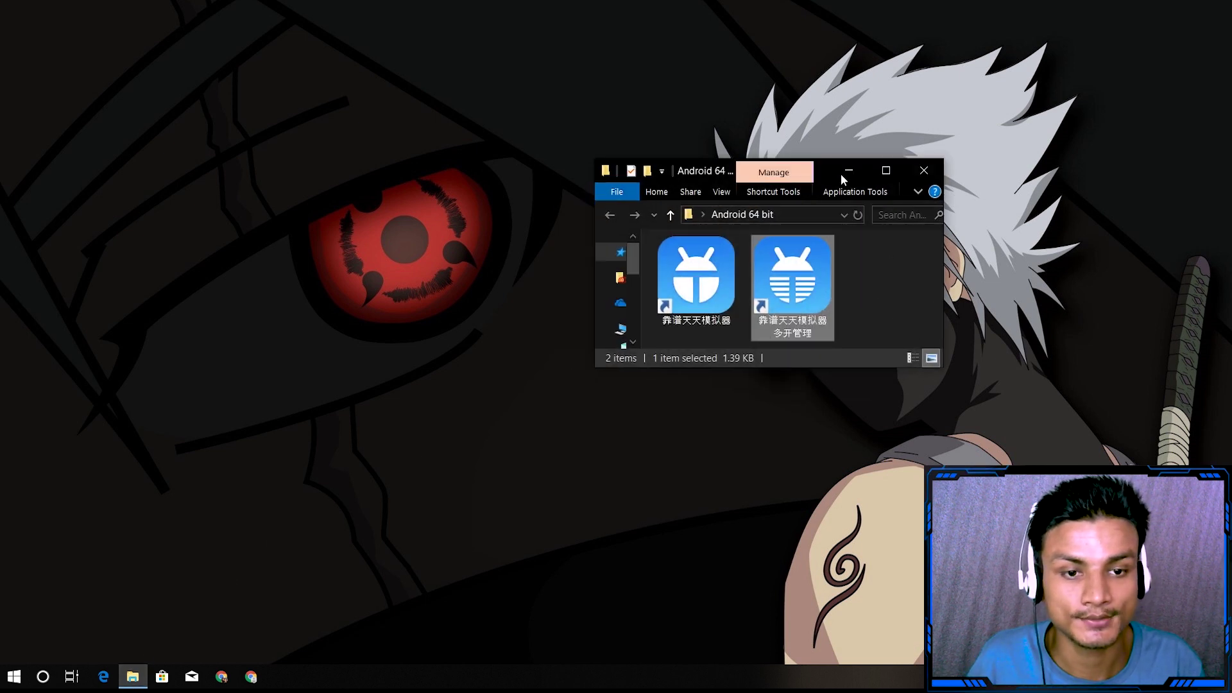
drag(818, 168, 695, 132)
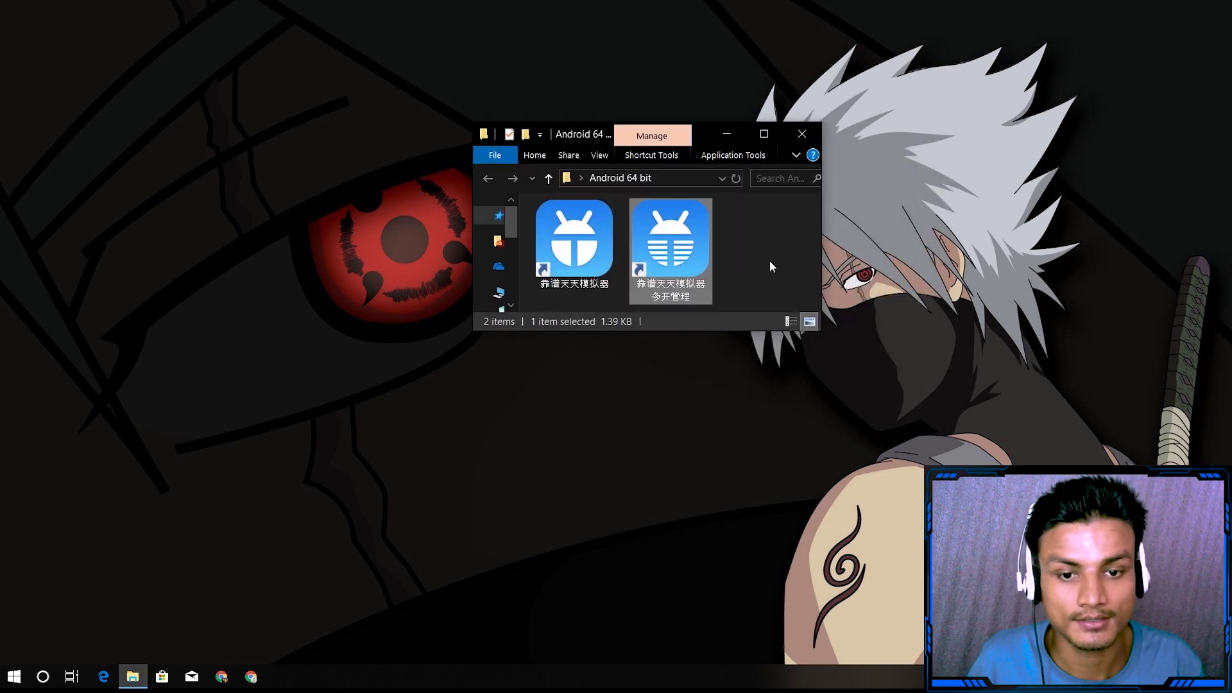
click(737, 279)
click(580, 267)
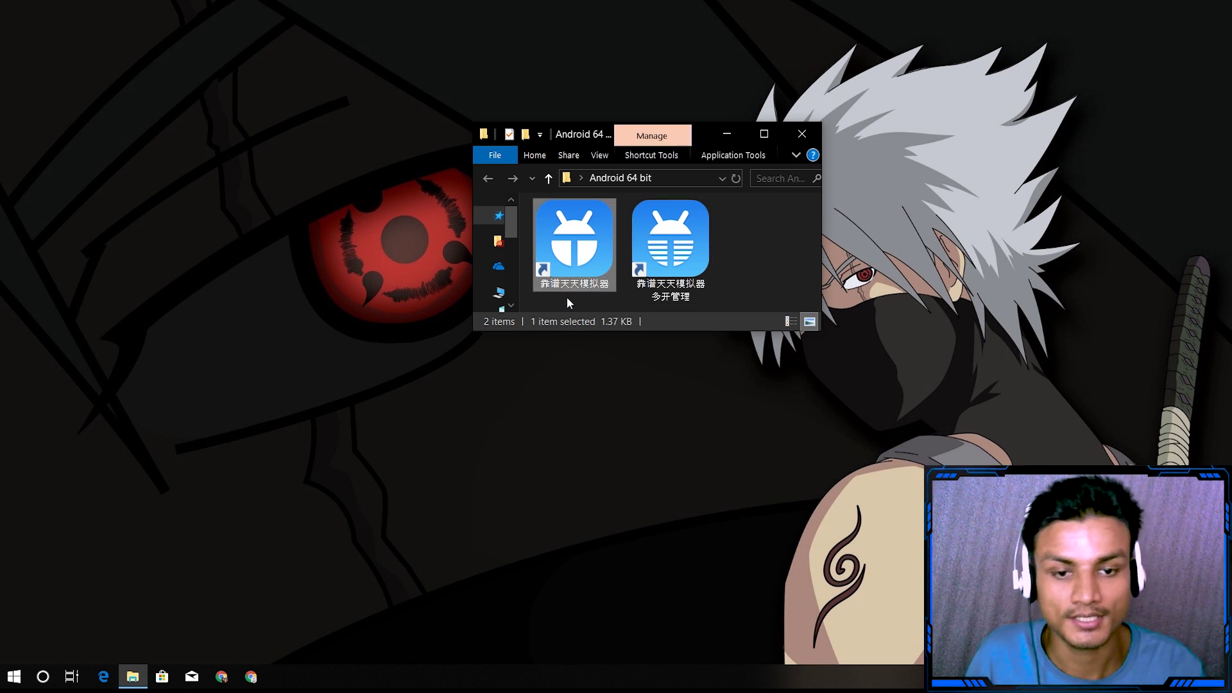
double_click(561, 252)
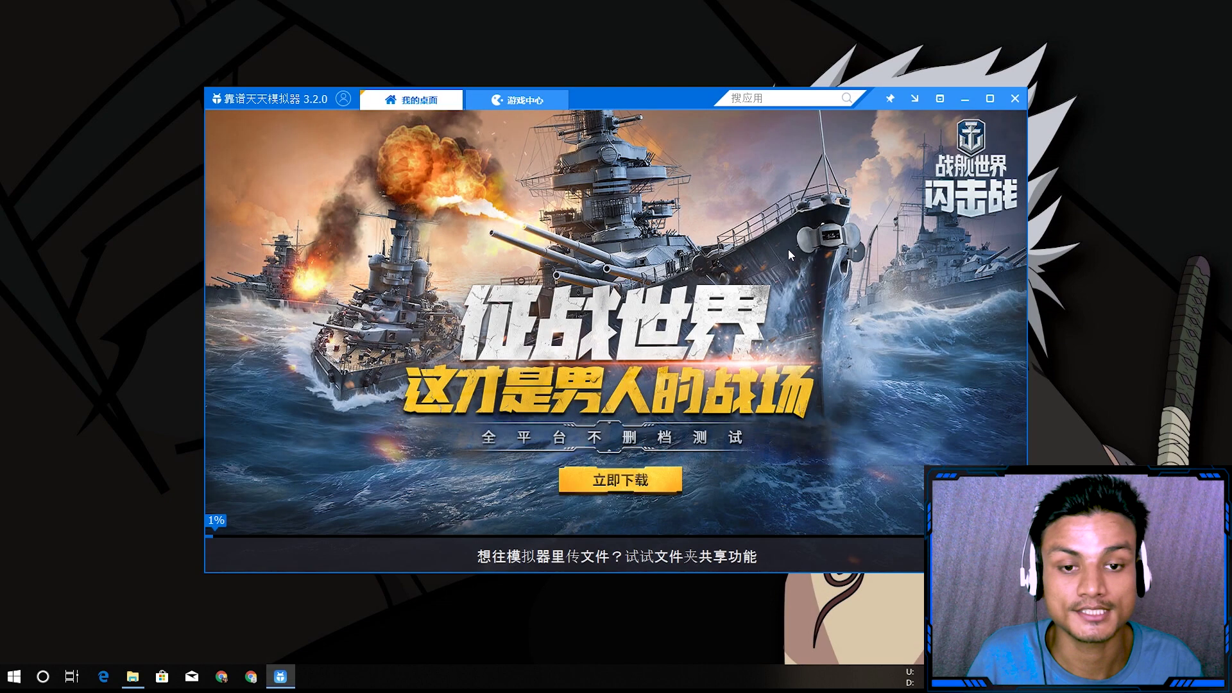
mouse_move(660, 87)
mouse_down()
mouse_move(684, 85)
mouse_move(672, 79)
mouse_up()
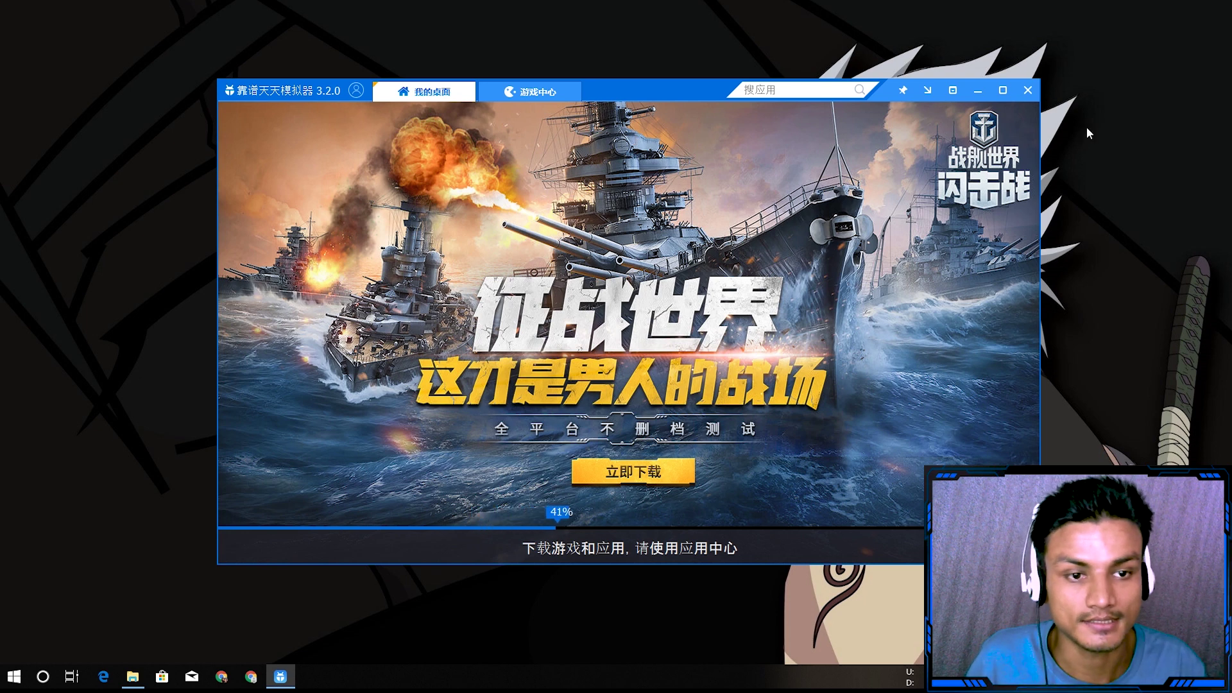
click(1028, 90)
click(667, 364)
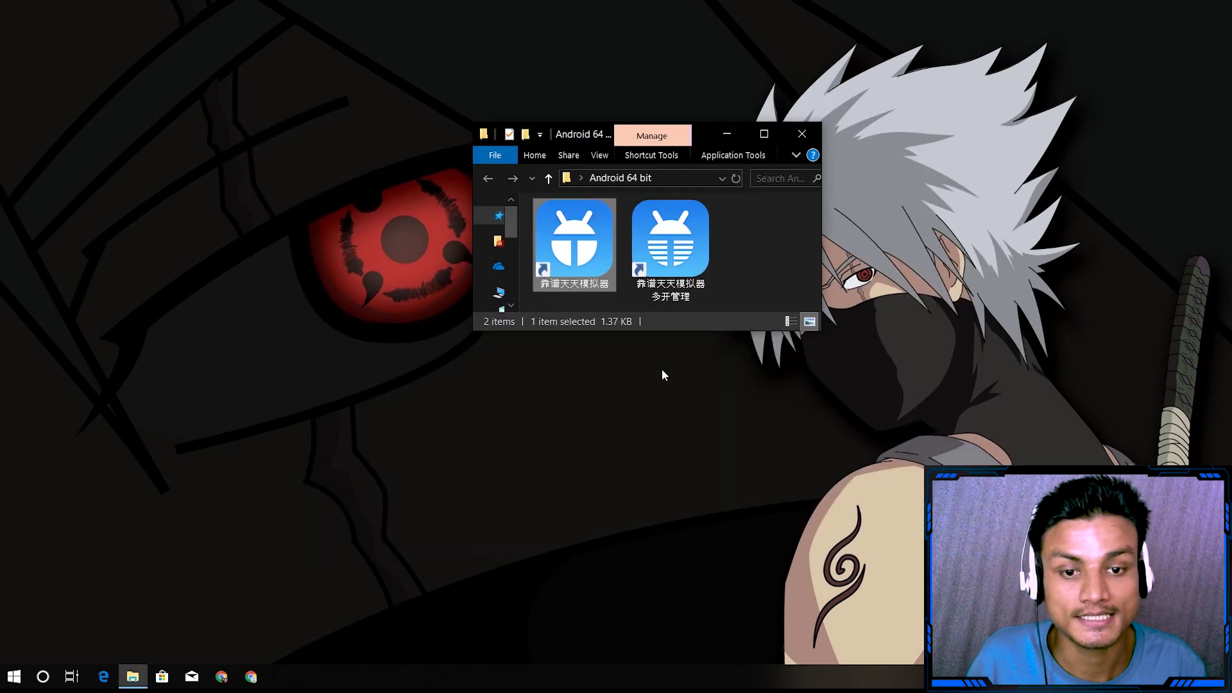
click(677, 256)
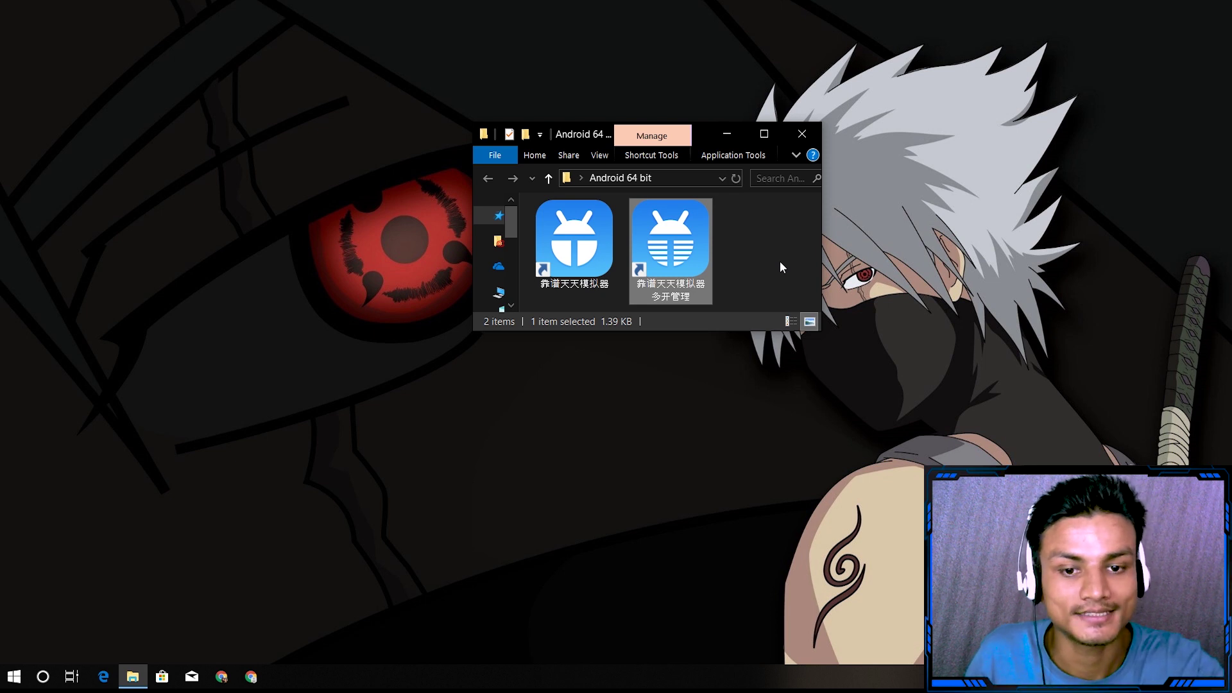
click(584, 264)
click(675, 259)
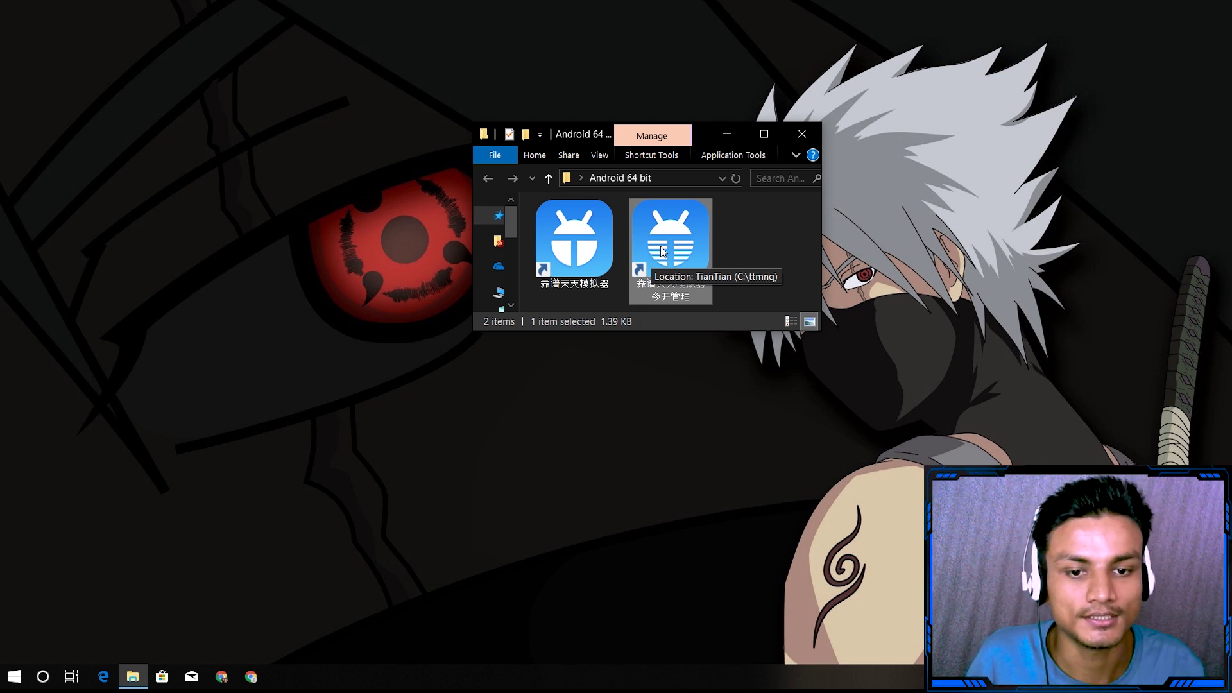
- Launch 多开管理, close Explorer, and tick the 64-bit instance instead of the standard one
double_click(663, 250)
click(800, 135)
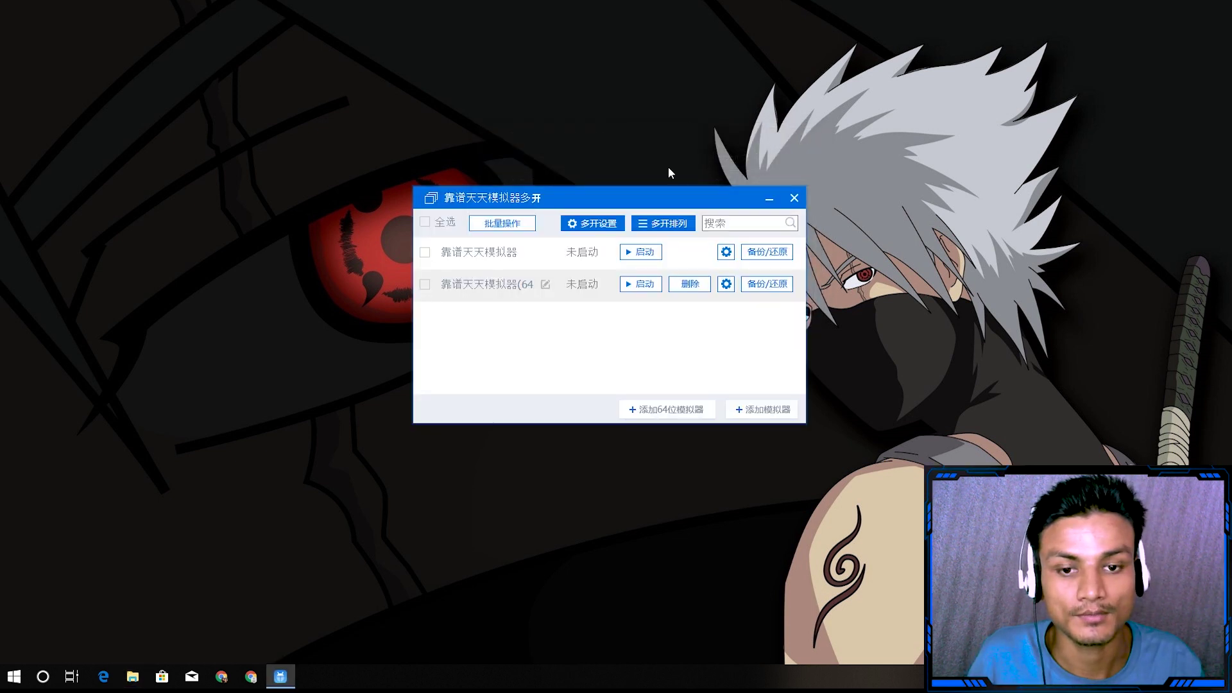
drag(622, 194, 661, 179)
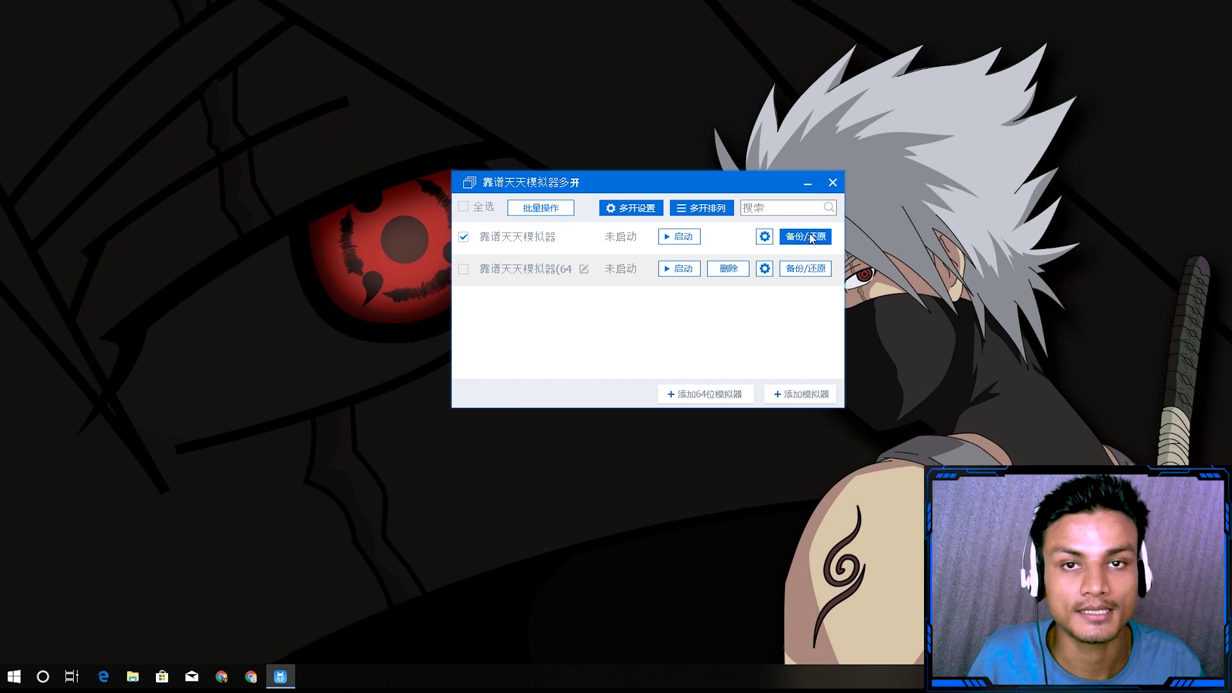
click(467, 237)
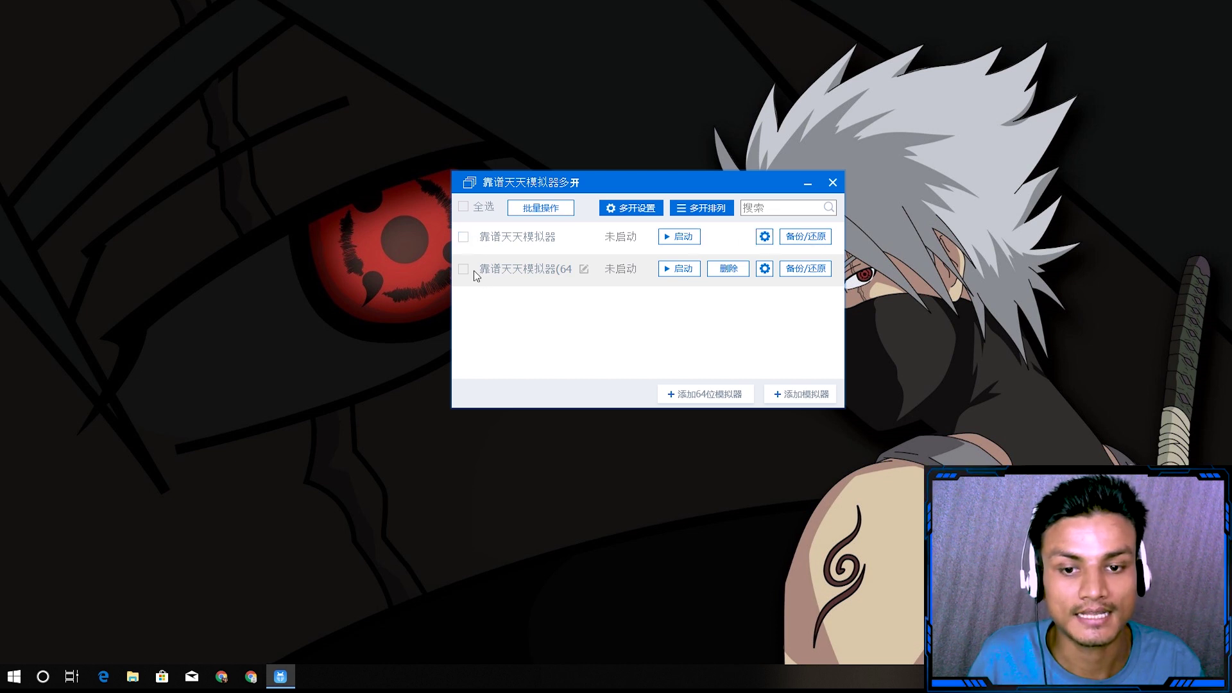
click(464, 269)
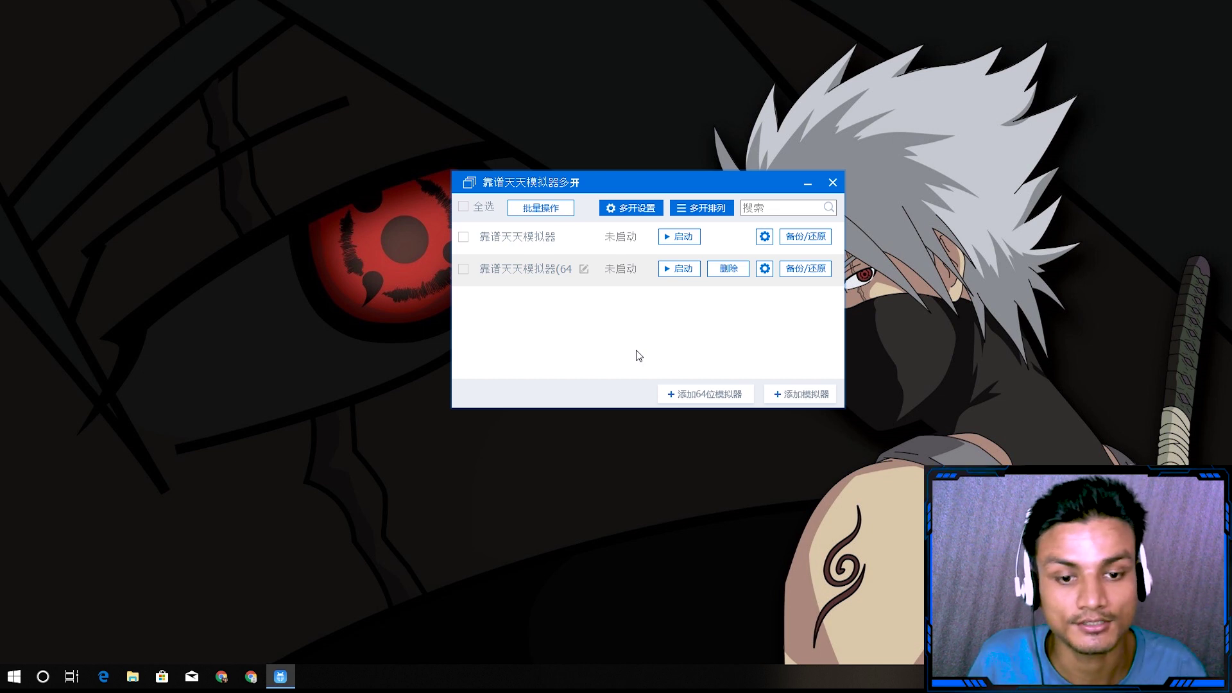
- Add a third, 64-bit emulator instance via 添加64位模拟器, leaving the second instance unticked
click(674, 394)
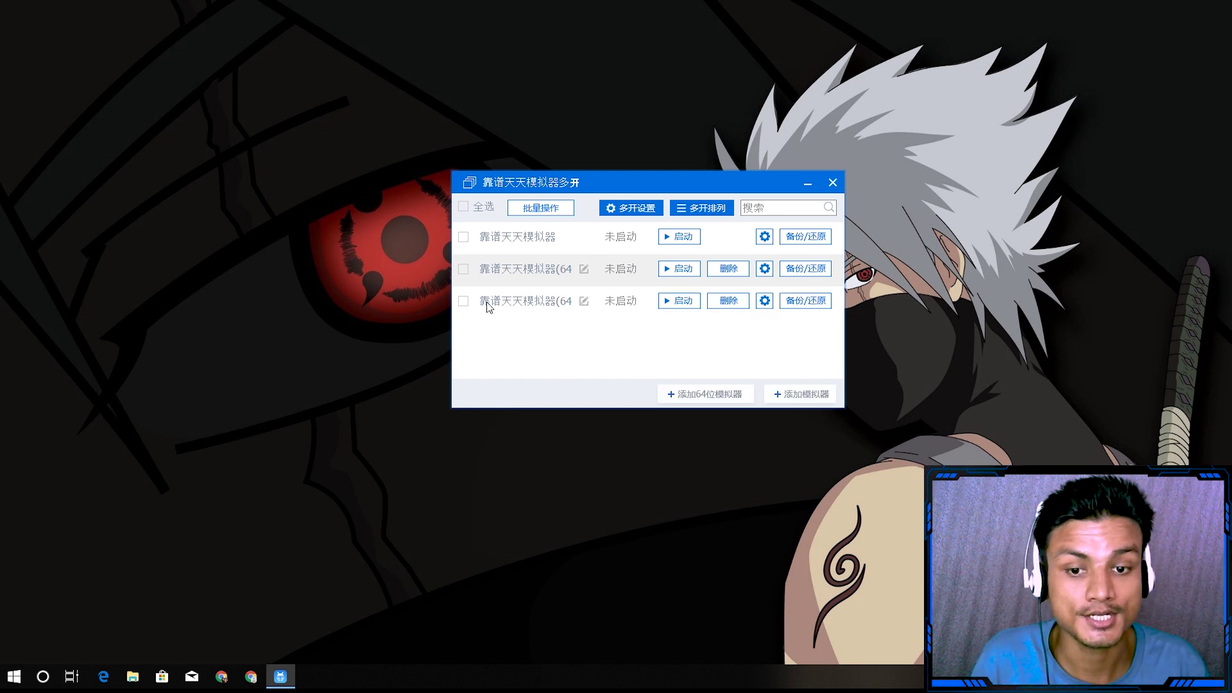
click(464, 269)
click(469, 268)
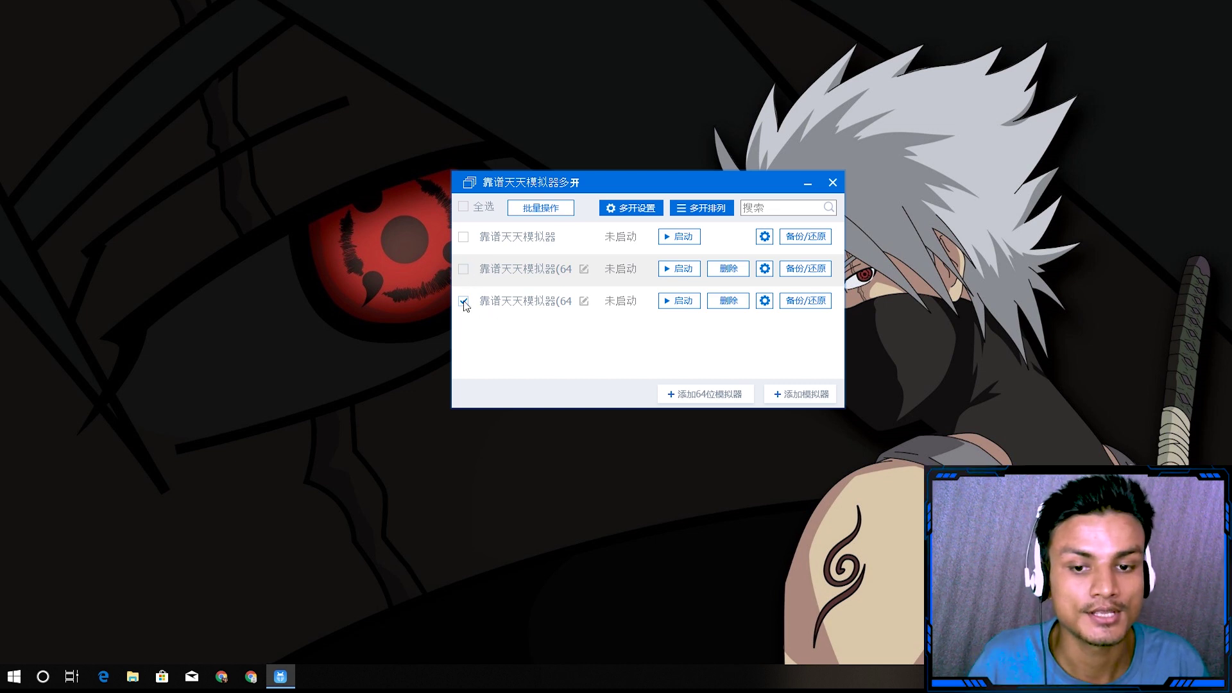
click(764, 300)
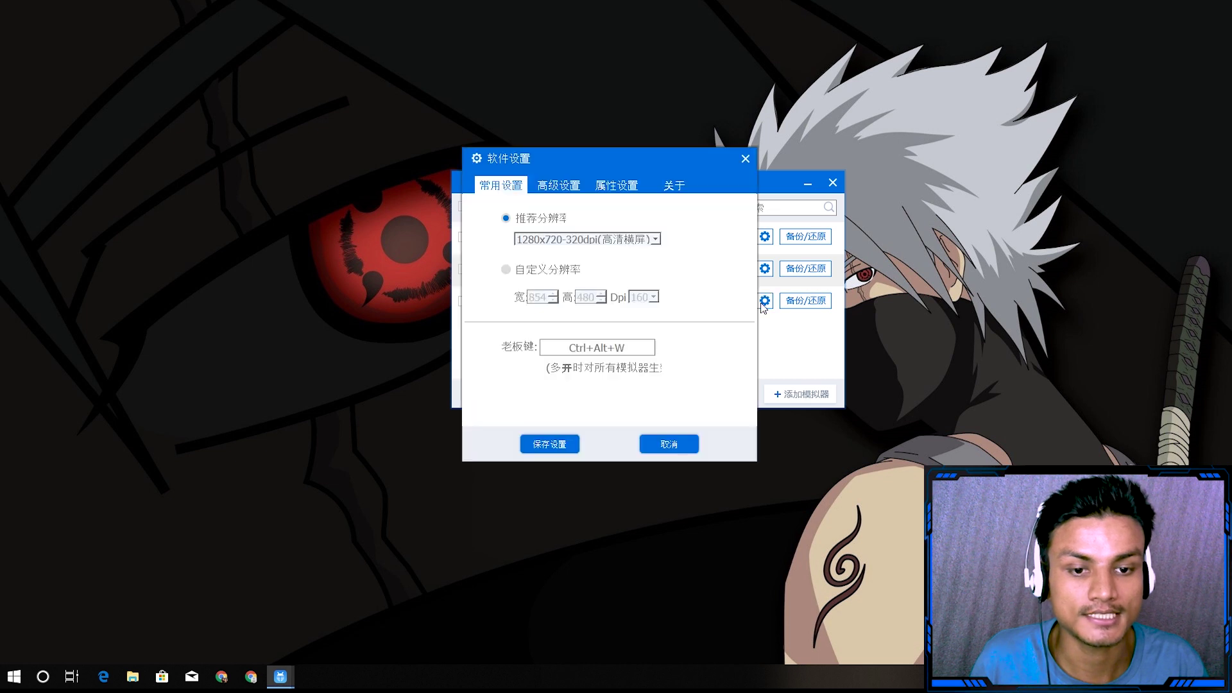
click(550, 190)
click(500, 185)
click(555, 239)
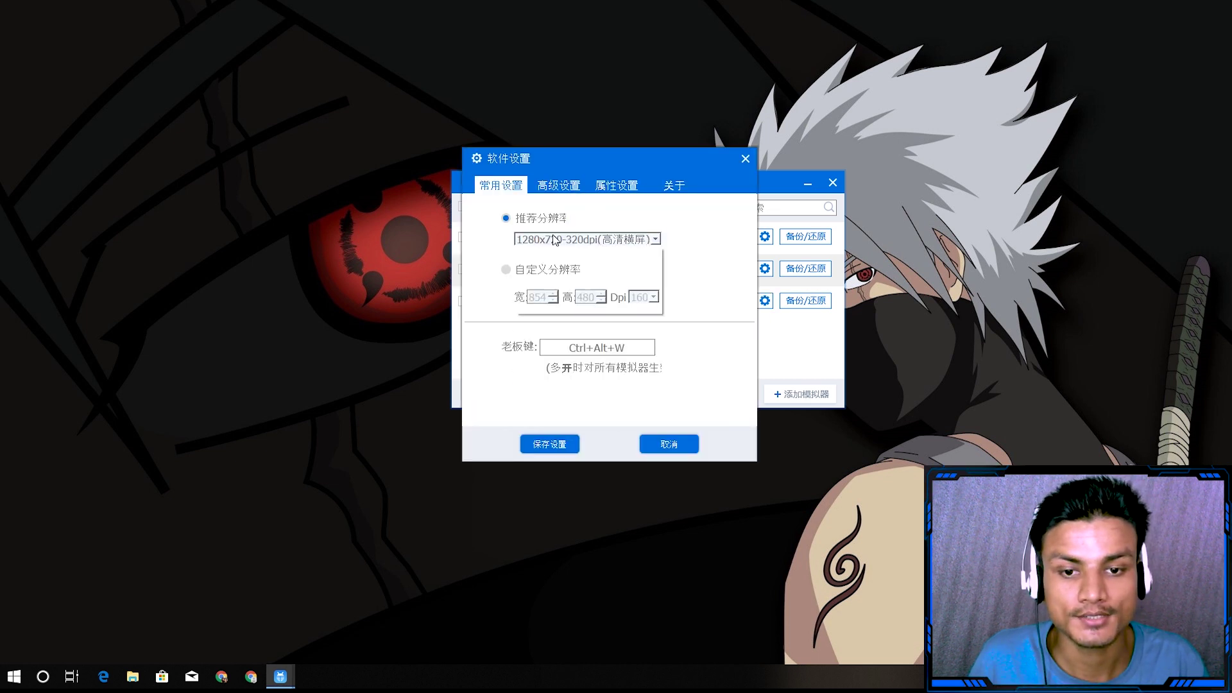
click(584, 240)
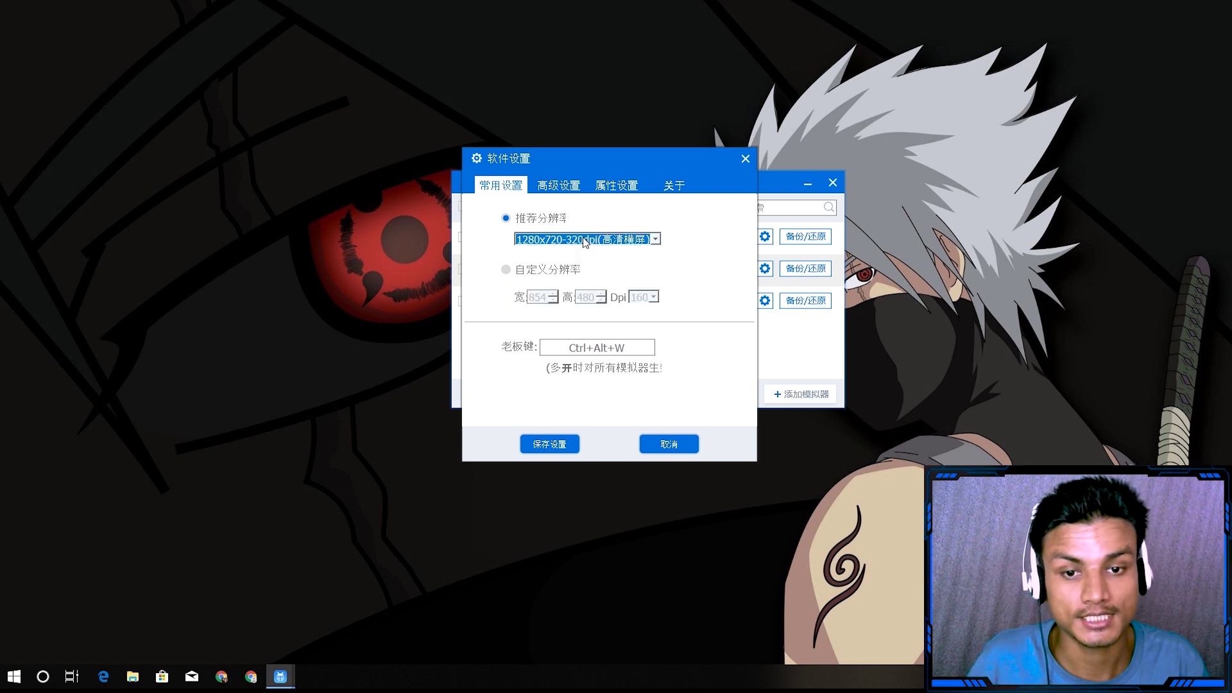
click(564, 184)
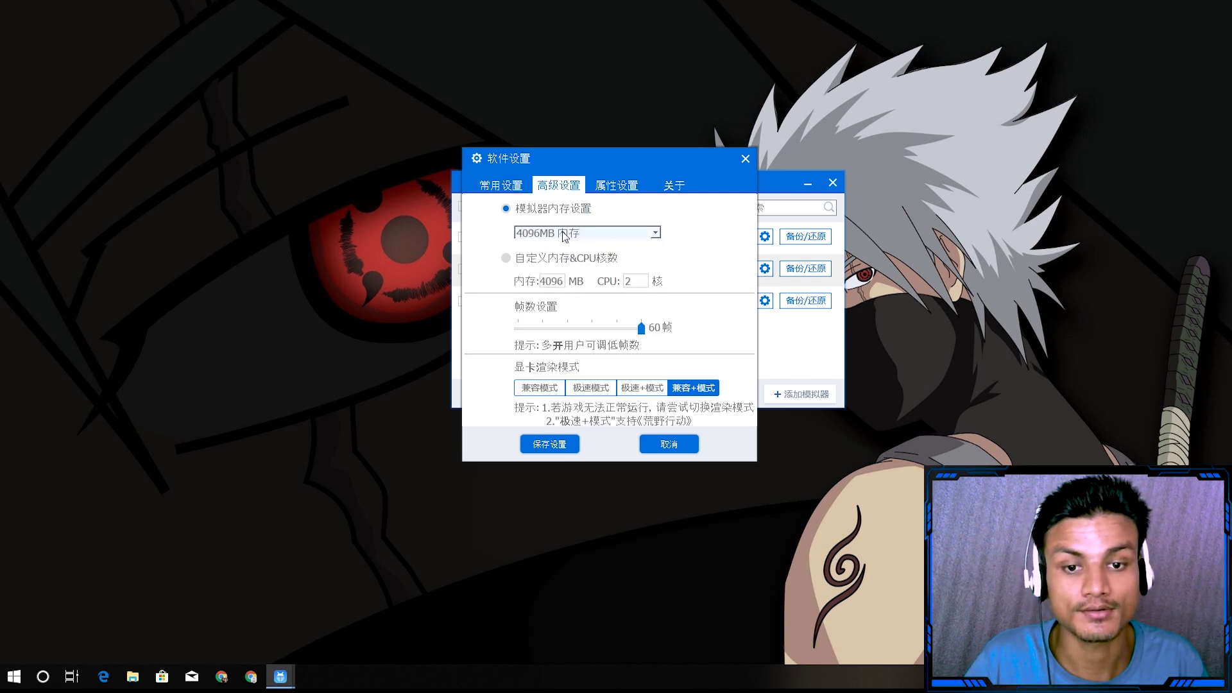
click(613, 191)
click(683, 268)
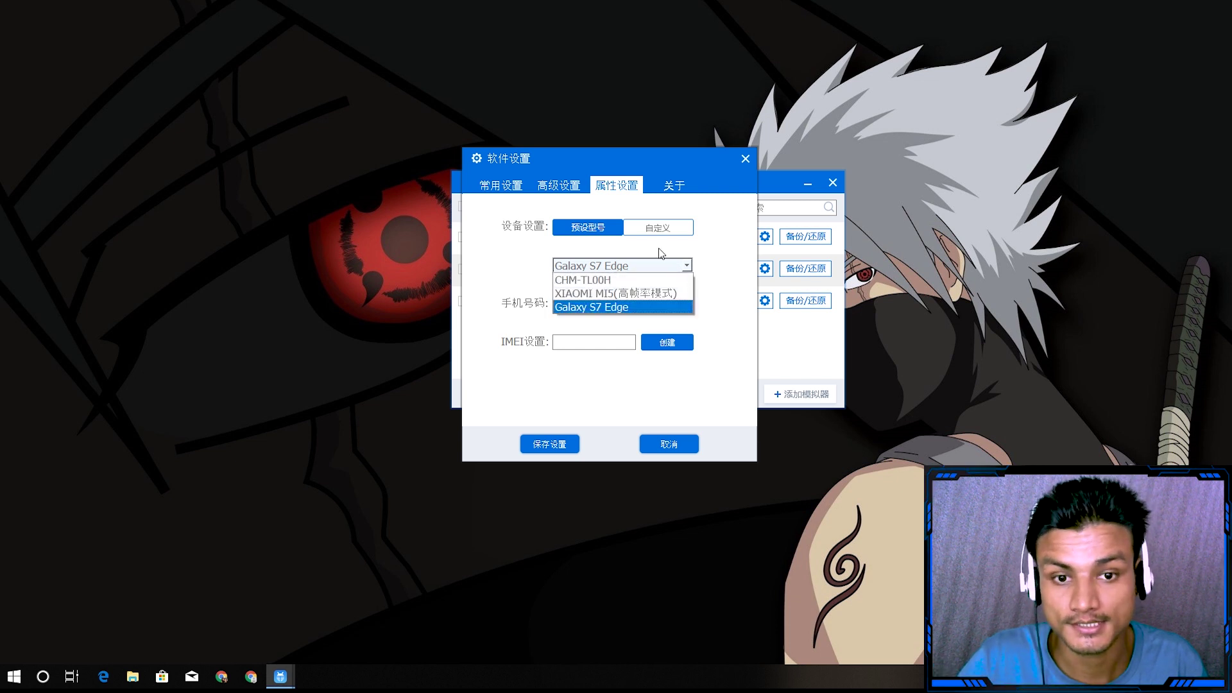
click(654, 229)
click(655, 229)
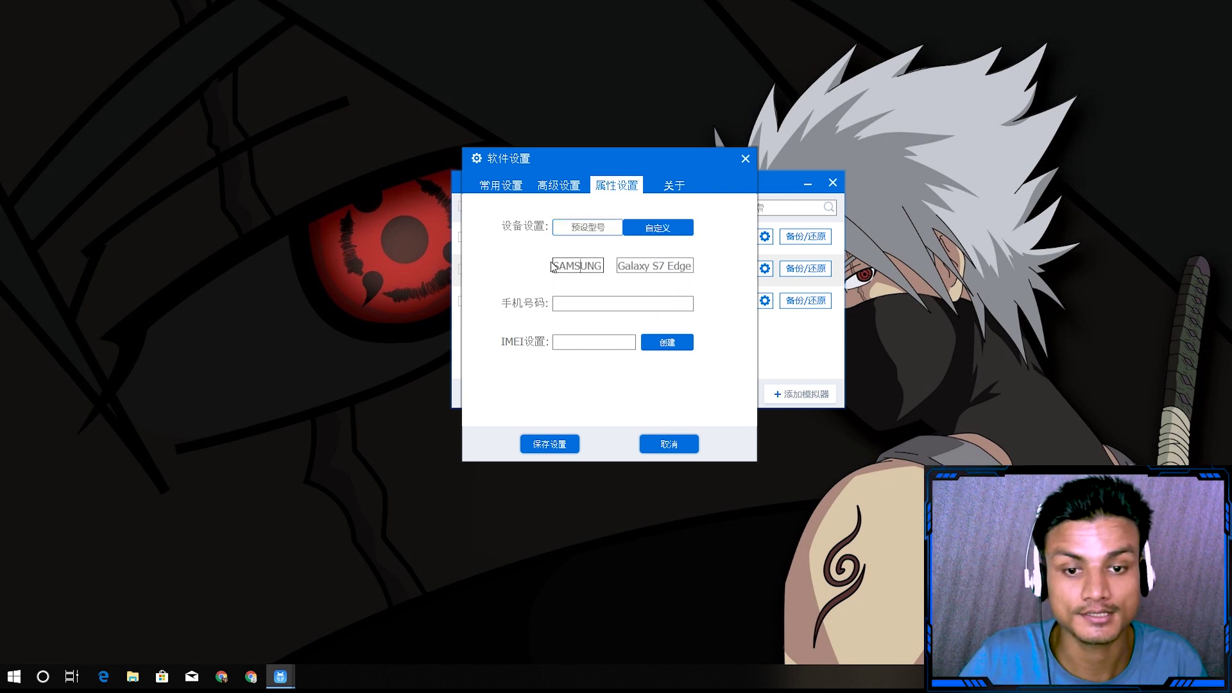
click(672, 186)
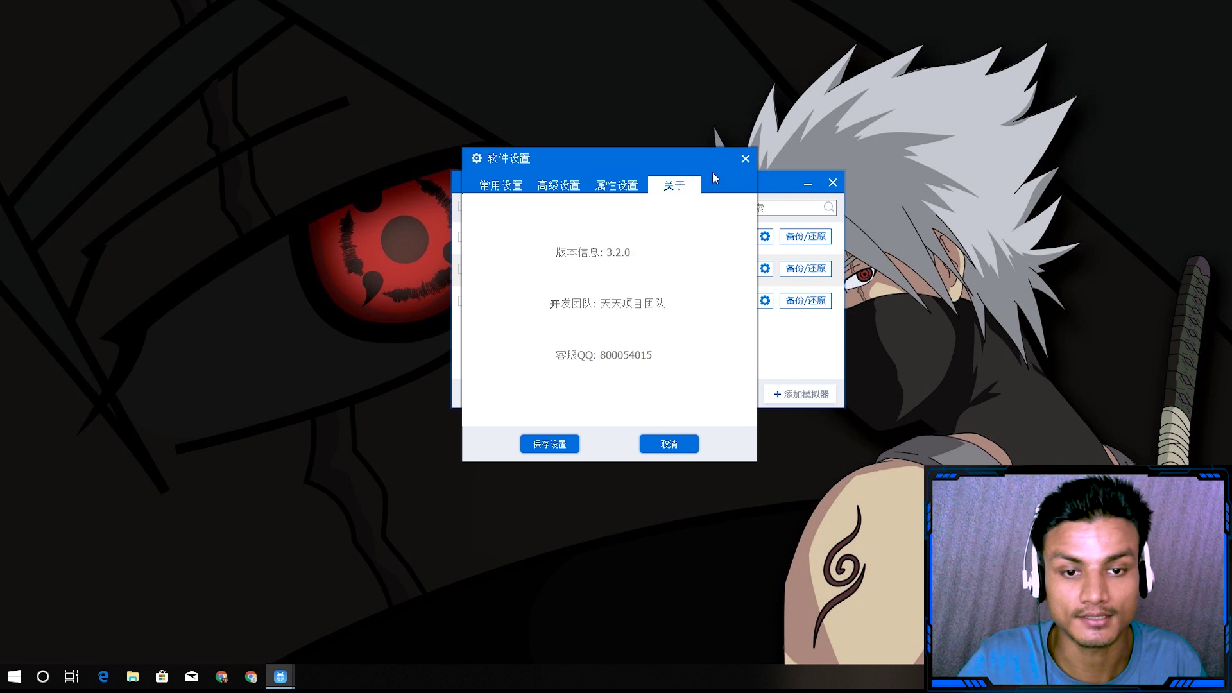
click(743, 161)
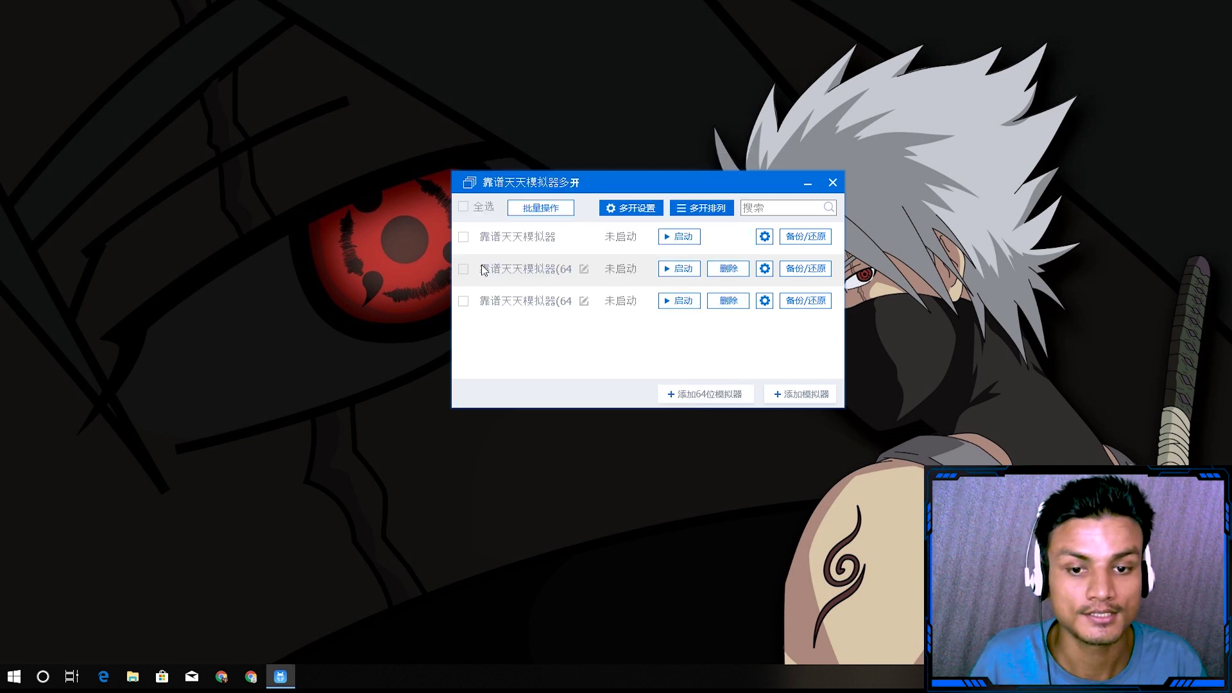
- Start the third-row 64-bit instance with 启动 so its emulator window begins loading
click(691, 303)
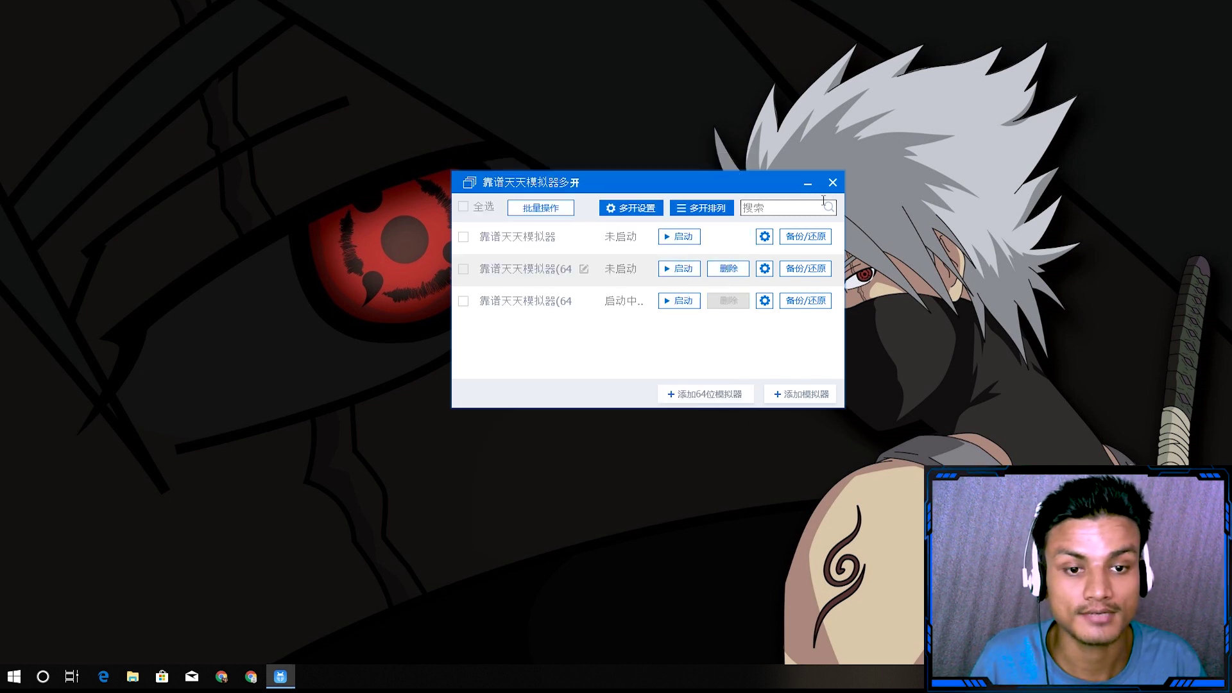